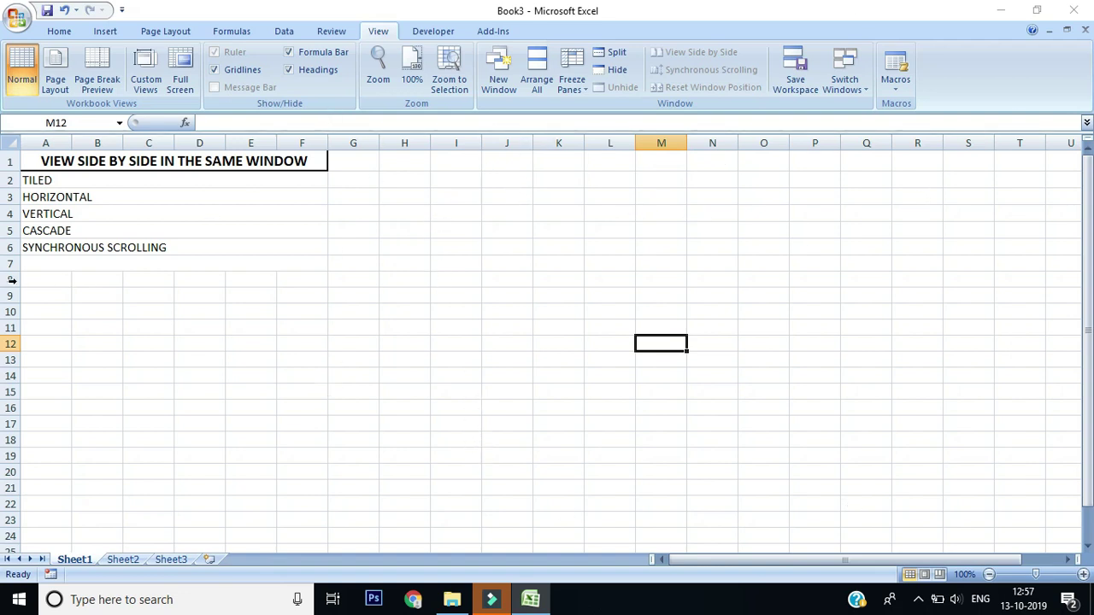
- Select the TILED, HORIZONTAL, CASCADE and SYNCHRONOUS SCROLLING entries, then some empty cells beside the list
{"action": "left_click", "coordinate": [53, 187]}
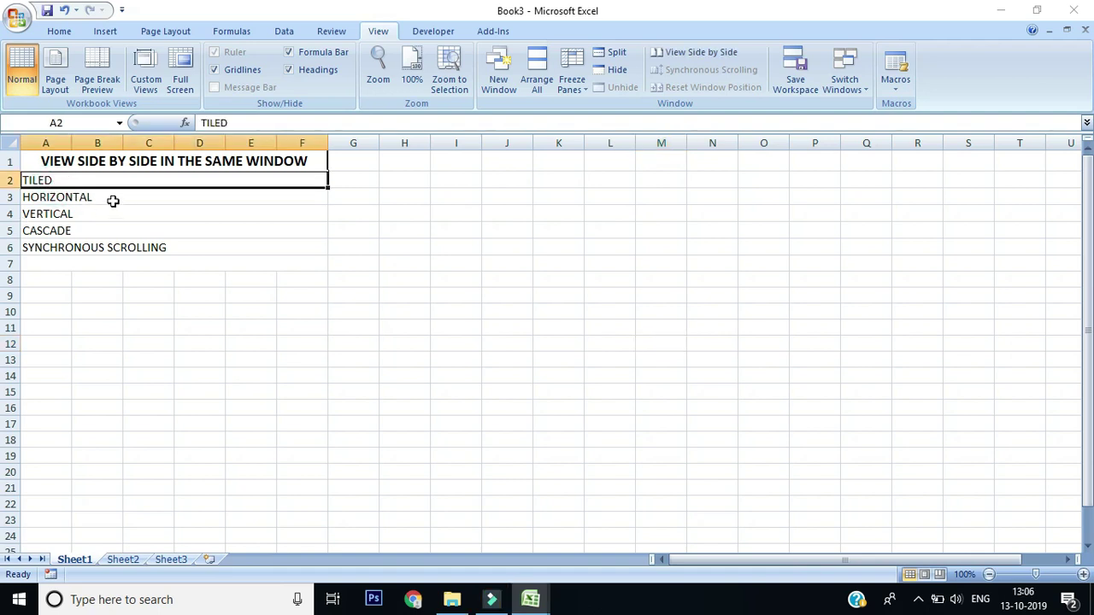
{"action": "left_click", "coordinate": [113, 200]}
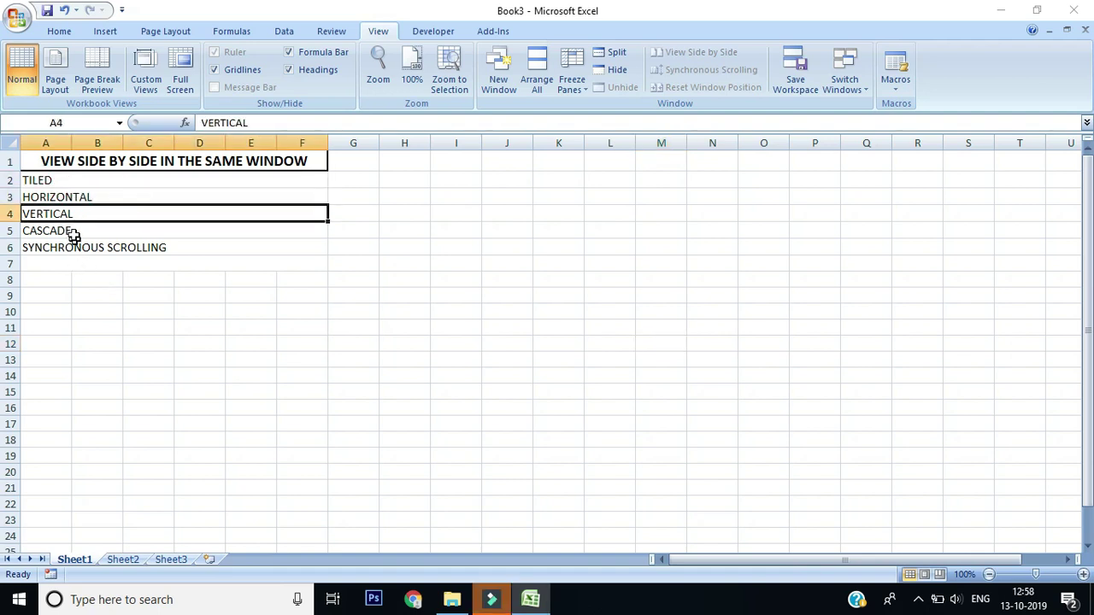
{"action": "left_click", "coordinate": [70, 232]}
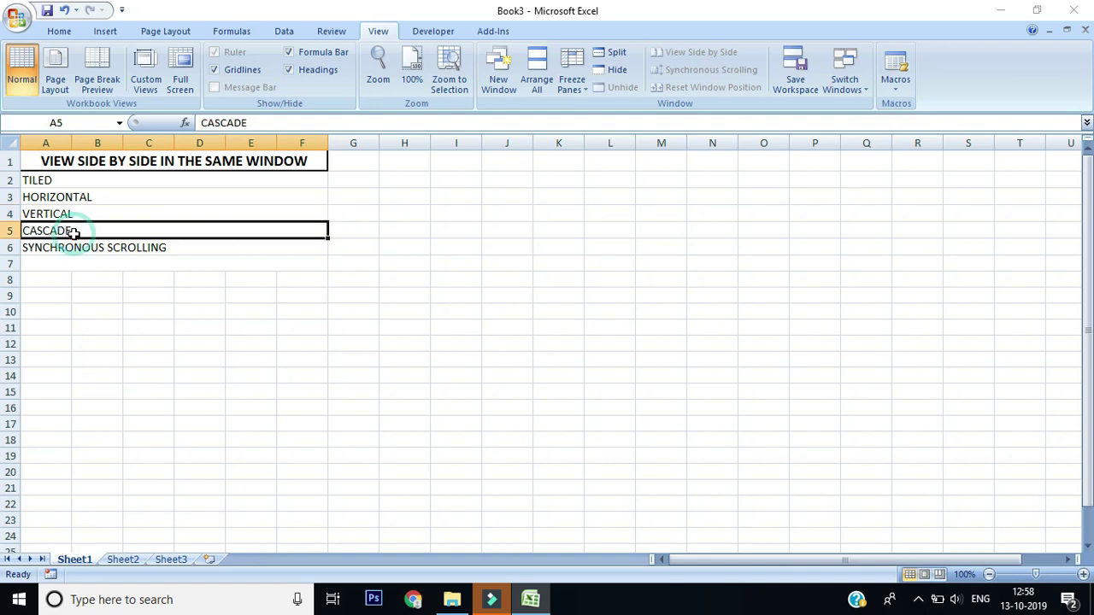
{"action": "left_click", "coordinate": [124, 248]}
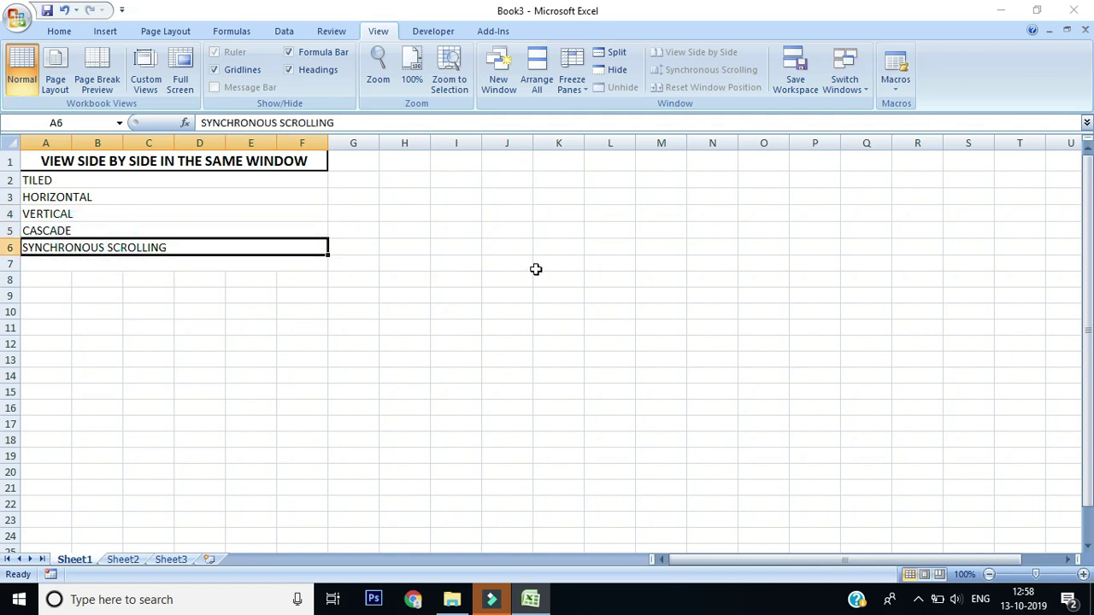
{"action": "left_click", "coordinate": [427, 218]}
{"action": "left_click", "coordinate": [590, 229]}
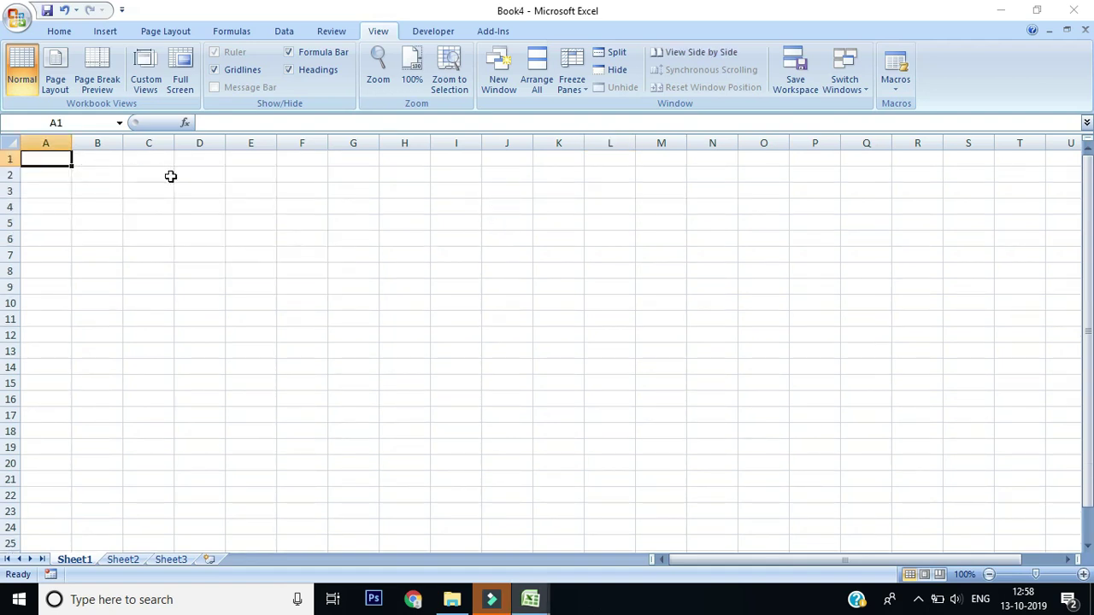
- Copy the VERTICAL to SYNCHRONOUS SCROLLING rows from Book3 and paste them at A1 in Book4
{"action": "mouse_move", "coordinate": [529, 598]}
{"action": "left_click", "coordinate": [445, 513]}
{"action": "left_click_drag", "start_coordinate": [69, 211], "coordinate": [86, 250]}
{"action": "key", "text": "ctrl+c"}
{"action": "left_click", "coordinate": [604, 509]}
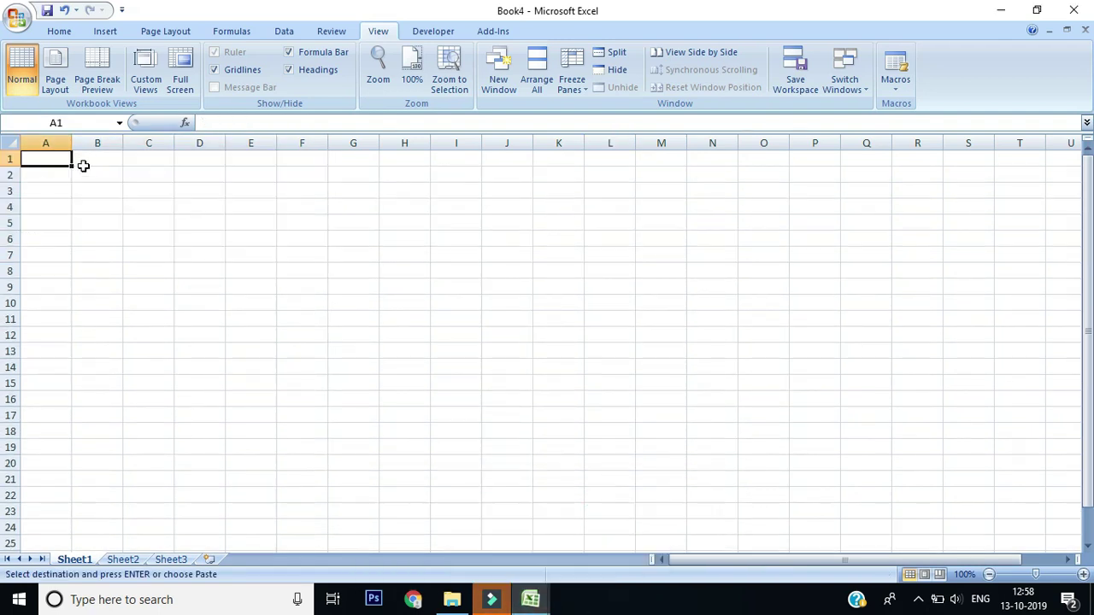
{"action": "key", "text": "ctrl+v"}
{"action": "left_click", "coordinate": [179, 247]}
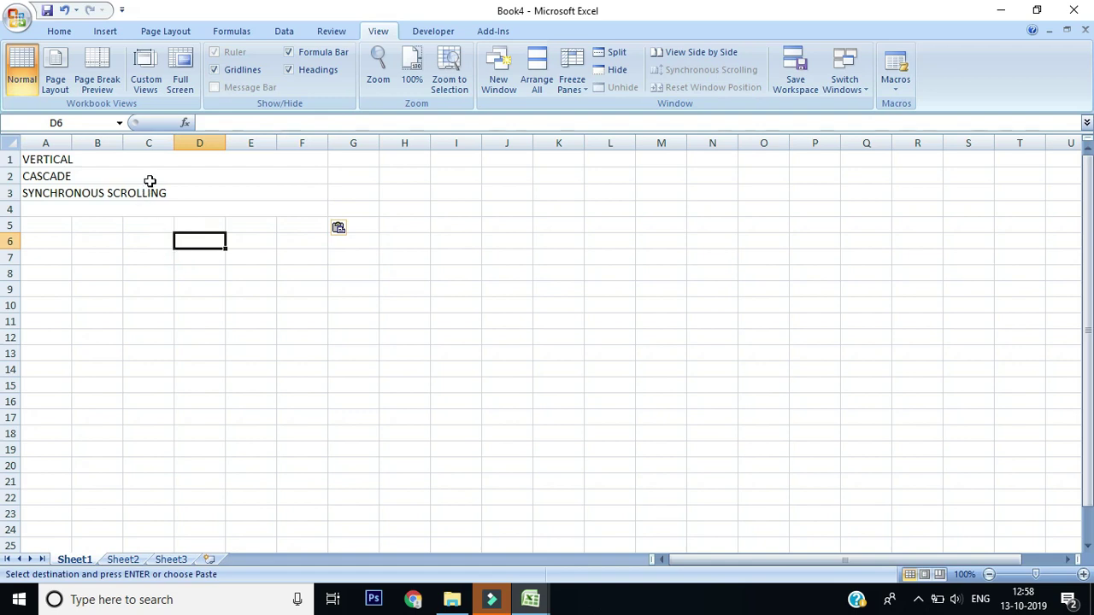
{"action": "left_click", "coordinate": [268, 466]}
{"action": "left_click", "coordinate": [303, 272]}
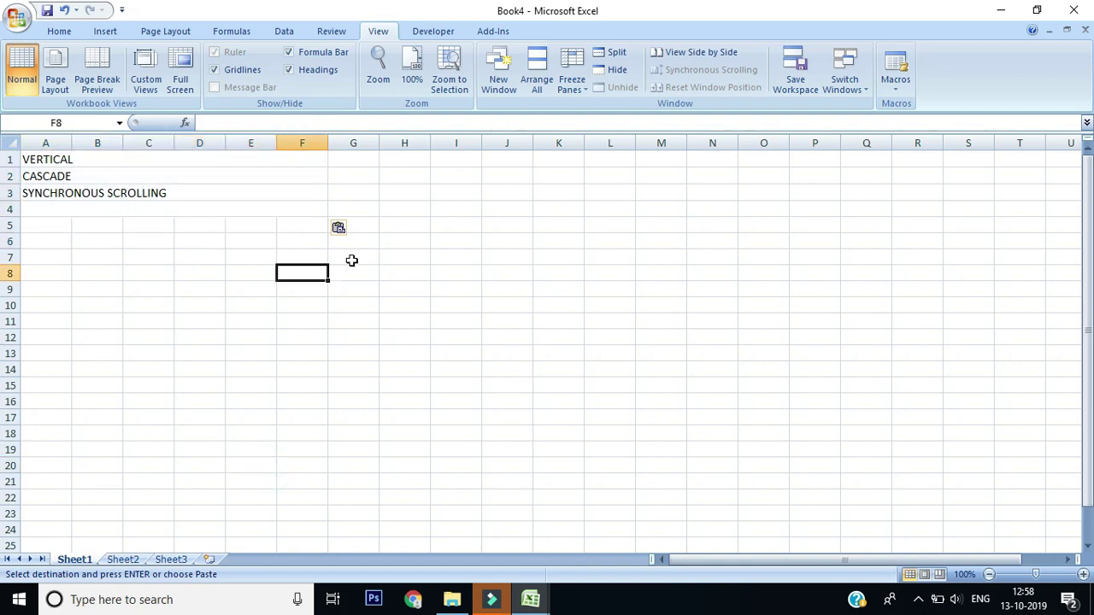
{"action": "left_click", "coordinate": [388, 291]}
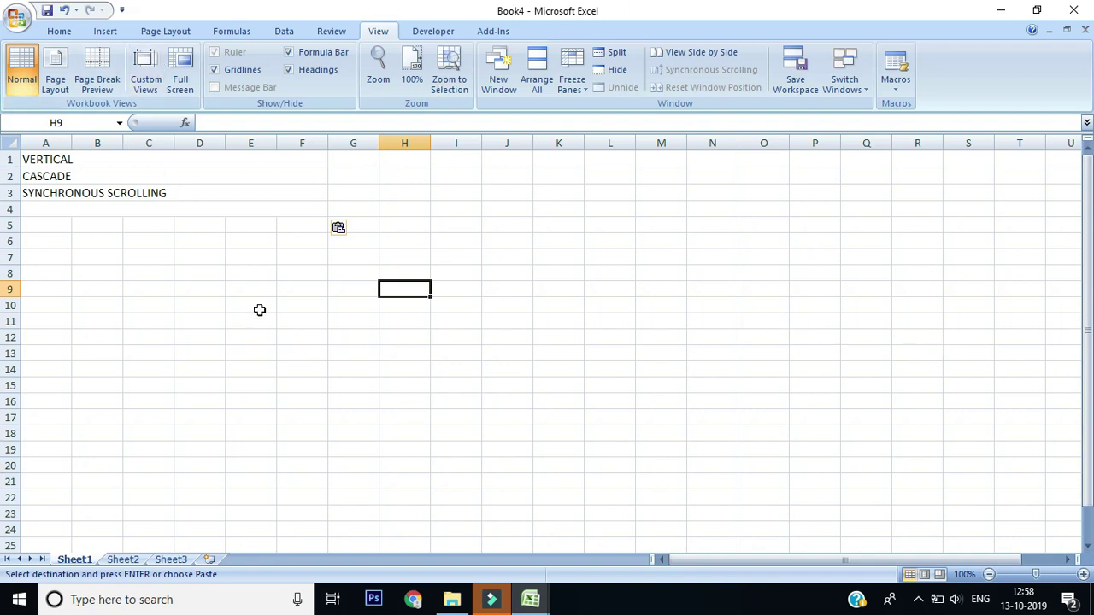
{"action": "scroll", "coordinate": [94, 81], "scroll_direction": "up", "scroll_amount": 6}
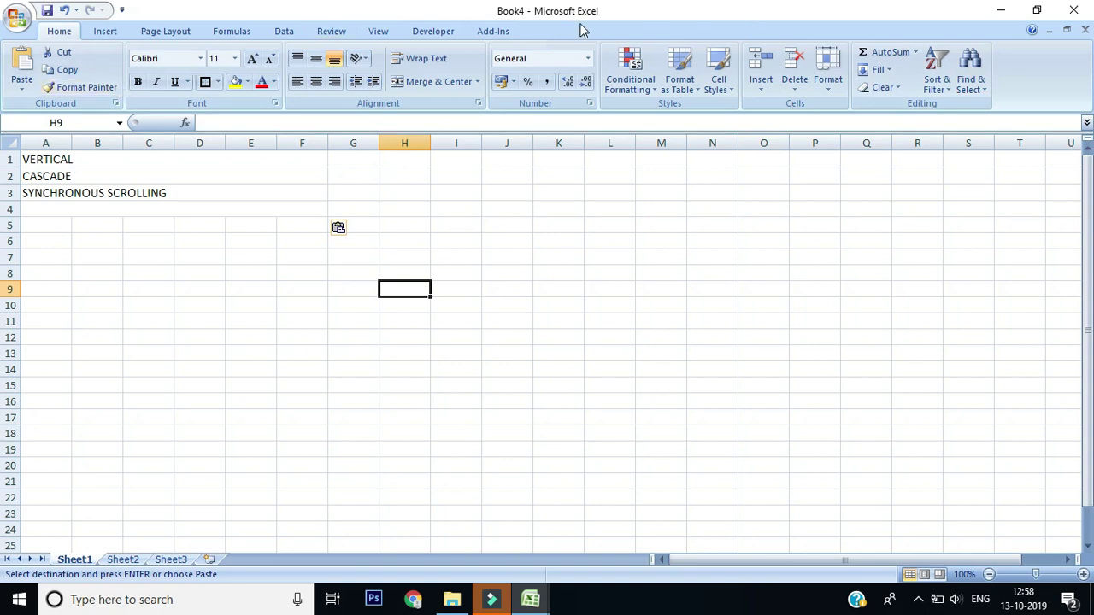
- Turn on View Side by Side and move Book4's window to the right half
{"action": "left_click", "coordinate": [418, 32]}
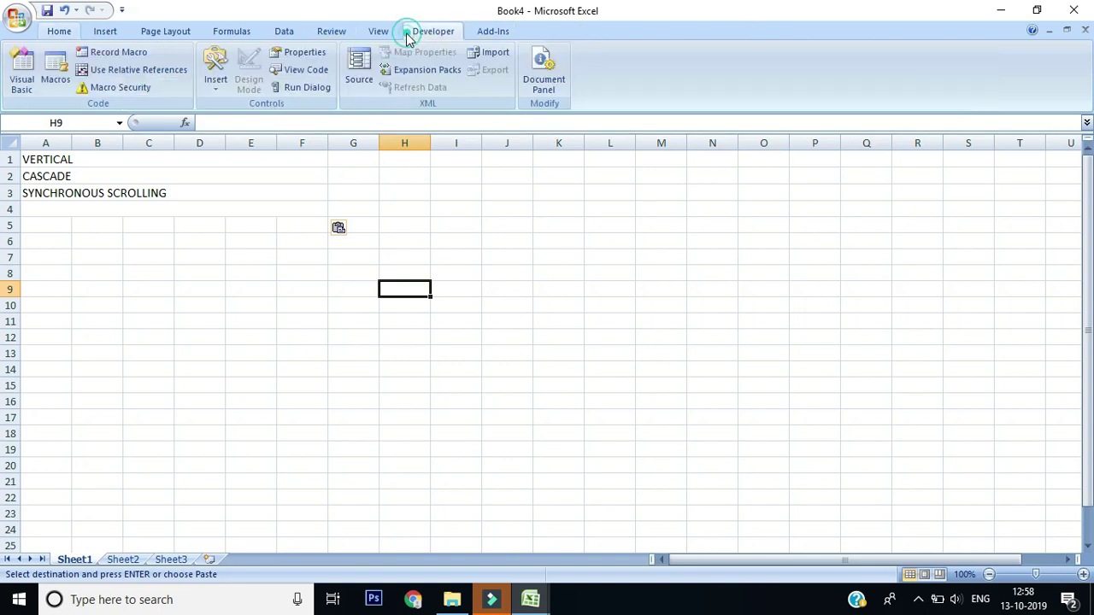
{"action": "left_click", "coordinate": [378, 32]}
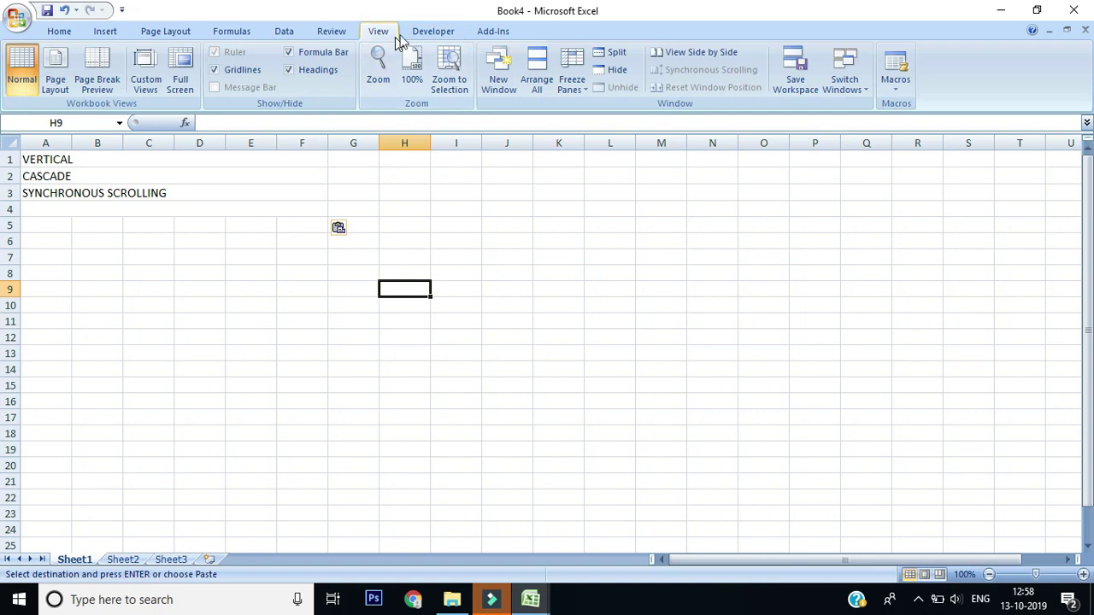
{"action": "left_click", "coordinate": [685, 52]}
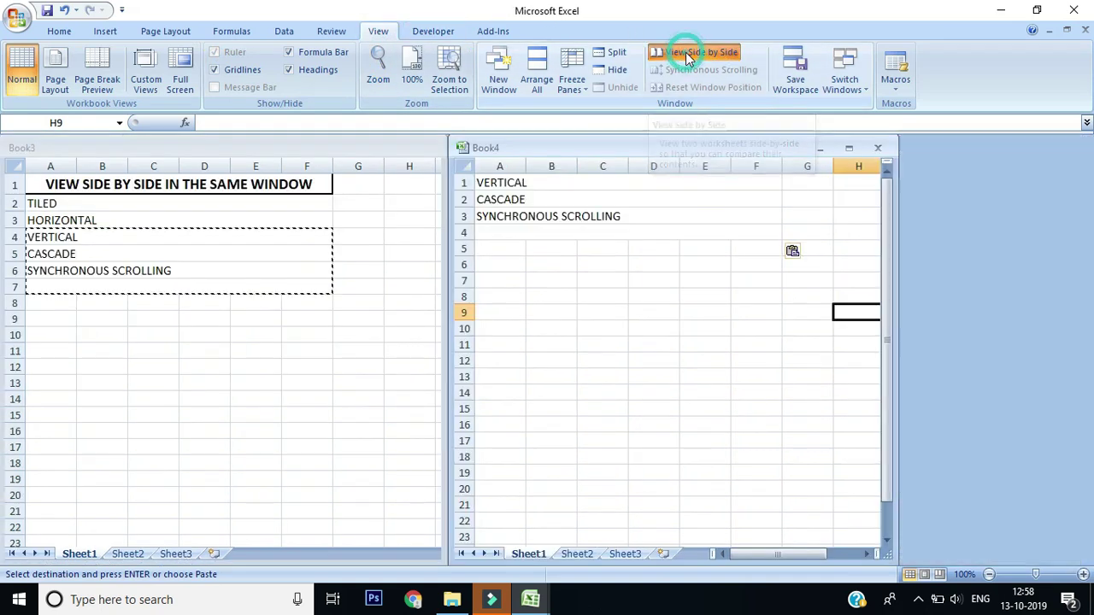
{"action": "left_click", "coordinate": [215, 342]}
{"action": "left_click", "coordinate": [657, 319]}
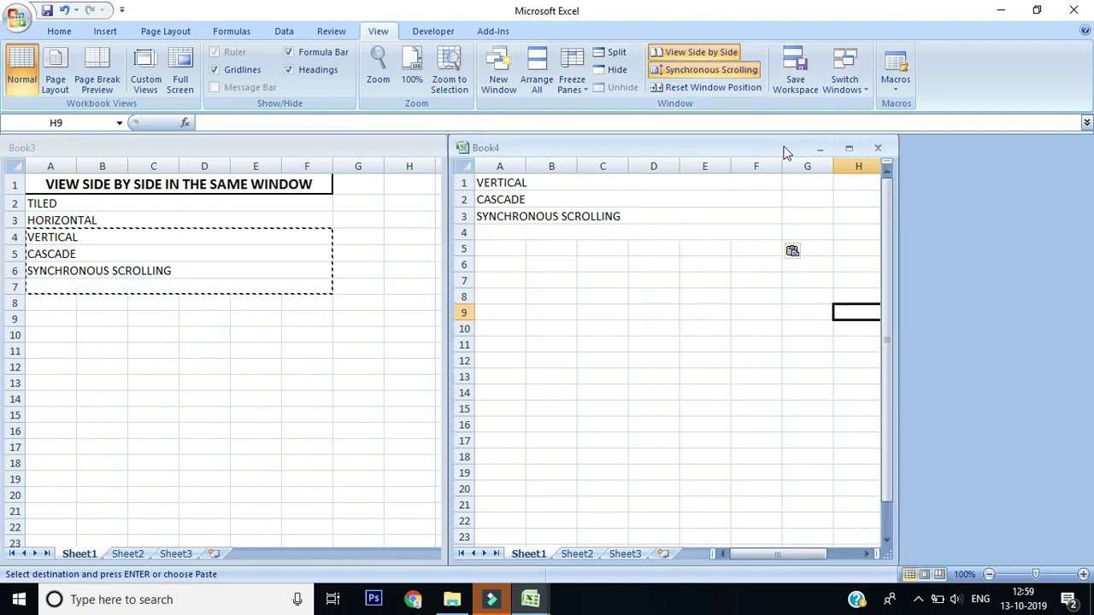
{"action": "left_click_drag", "start_coordinate": [785, 147], "coordinate": [847, 145]}
- Switch between Book3 and Book4, ending with cell G6 selected in Book3
{"action": "left_click", "coordinate": [421, 287]}
{"action": "left_click", "coordinate": [705, 247]}
{"action": "left_click", "coordinate": [285, 305]}
{"action": "left_click", "coordinate": [654, 272]}
{"action": "left_click", "coordinate": [361, 271]}
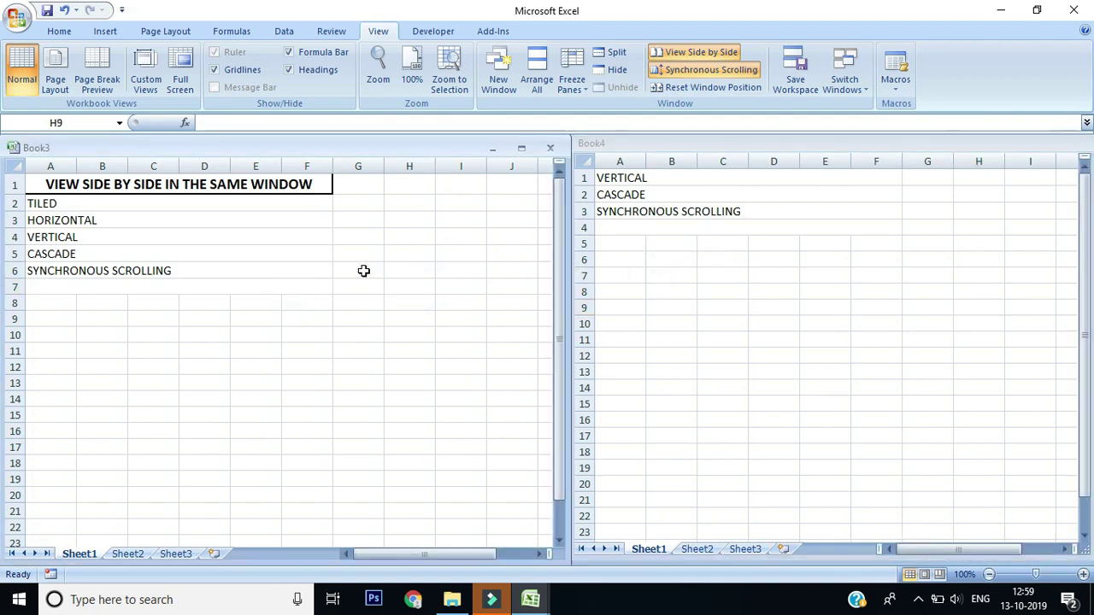
{"action": "left_click", "coordinate": [361, 271]}
- Enter 20, 30, 25 and 440 in Book3 cells G6 to G9
{"action": "type", "text": "20"}
{"action": "key", "text": "Return"}
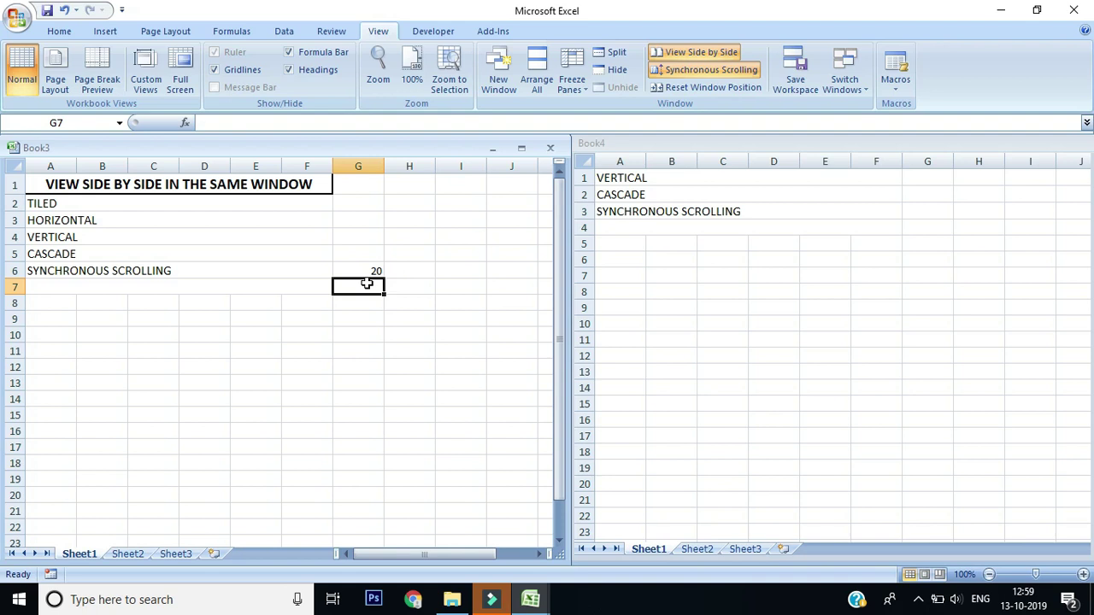
{"action": "type", "text": "30"}
{"action": "key", "text": "Return"}
{"action": "type", "text": "25"}
{"action": "key", "text": "Return"}
{"action": "type", "text": "440"}
{"action": "key", "text": "ctrl+Return"}
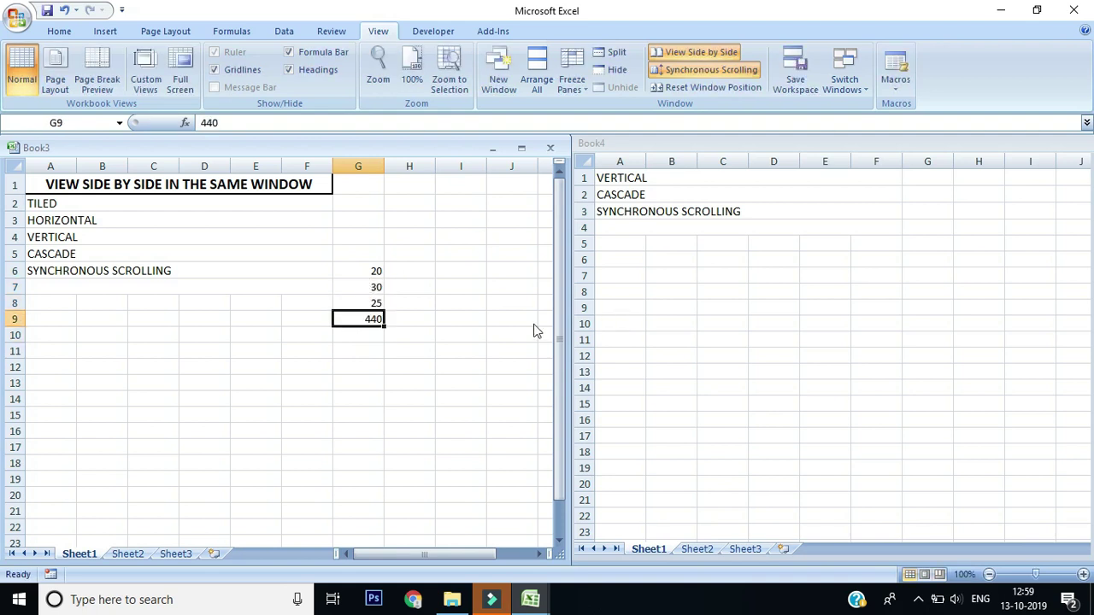
- Enter 25, 31 and 36 in Book4 cells B6 to B8
{"action": "left_click", "coordinate": [716, 256]}
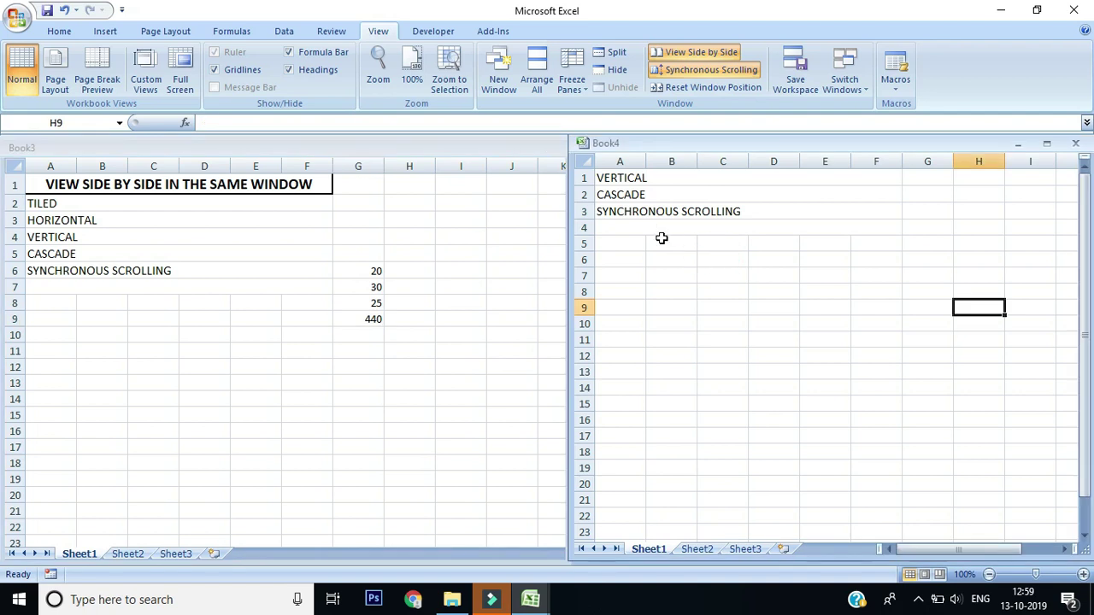
{"action": "left_click", "coordinate": [671, 256]}
{"action": "type", "text": "25"}
{"action": "key", "text": "Return"}
{"action": "type", "text": "3"}
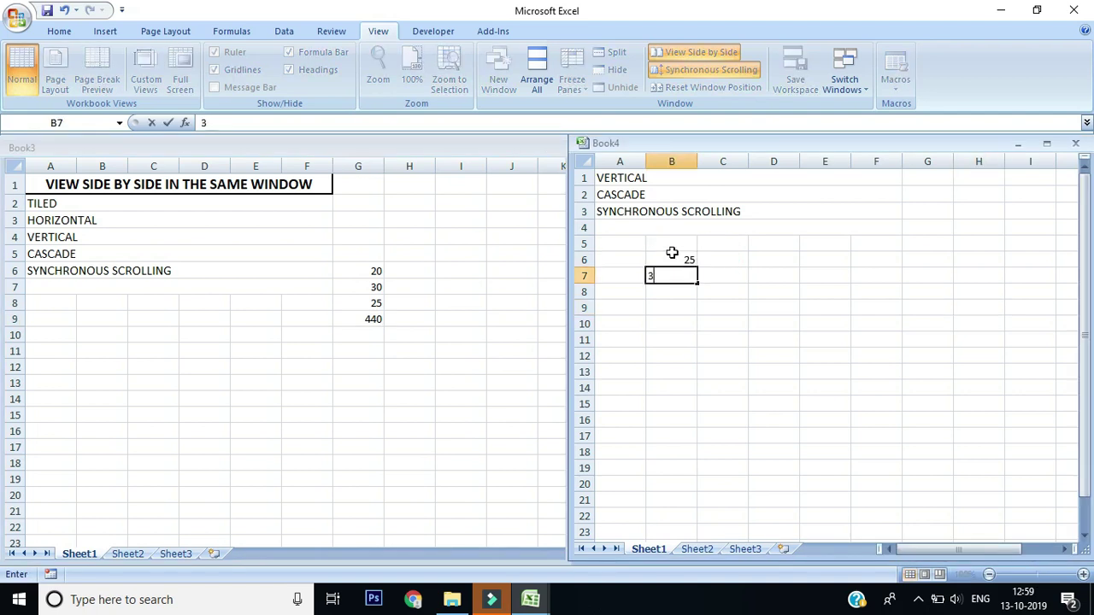
{"action": "type", "text": "1"}
{"action": "key", "text": "Return"}
{"action": "type", "text": "36"}
{"action": "key", "text": "Return"}
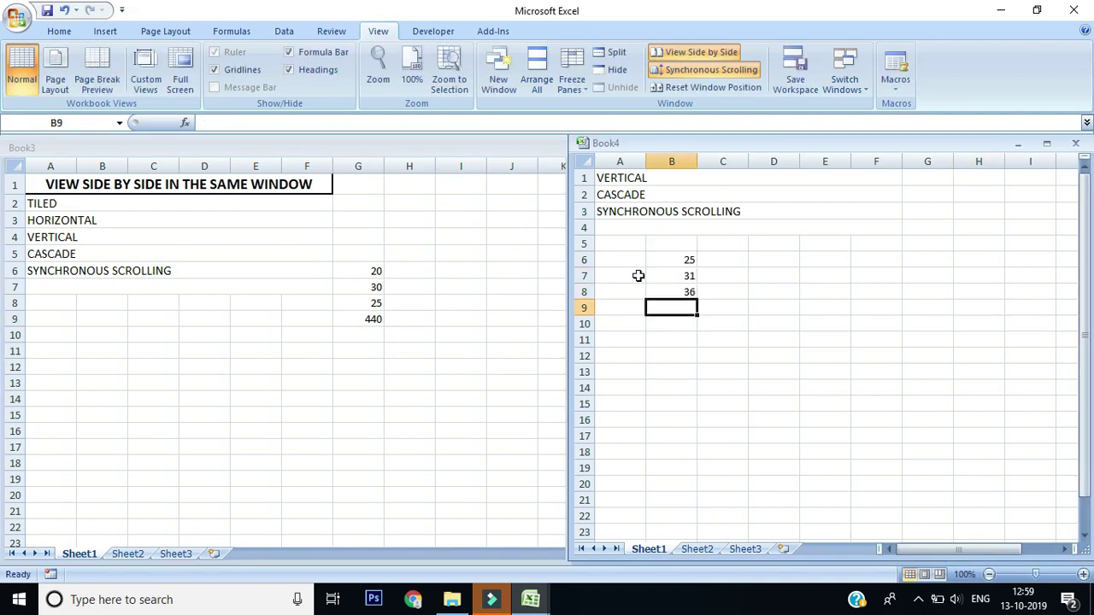
{"action": "left_click", "coordinate": [353, 316]}
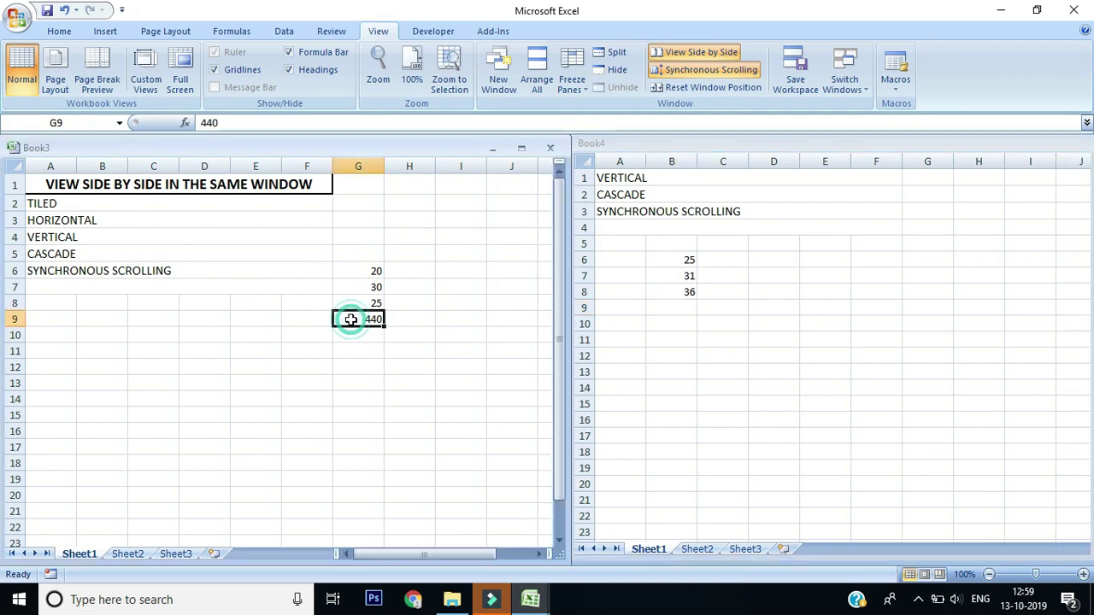
{"action": "left_click", "coordinate": [675, 312]}
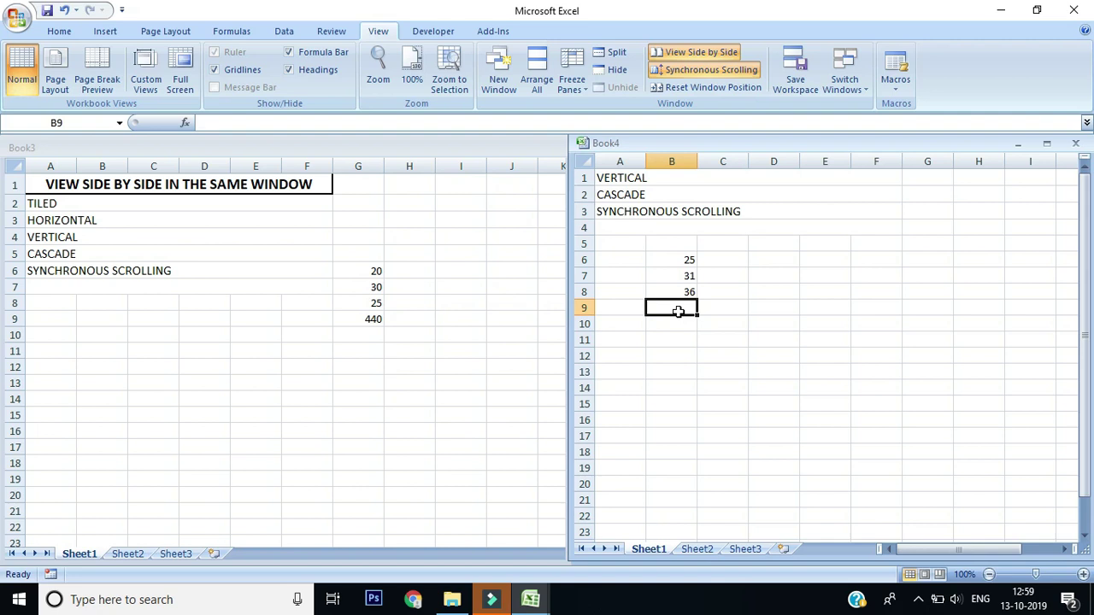
- Link Book4's B9 to Book3's G9 with the formula =[Book3]Sheet1!$G$9
{"action": "type", "text": "="}
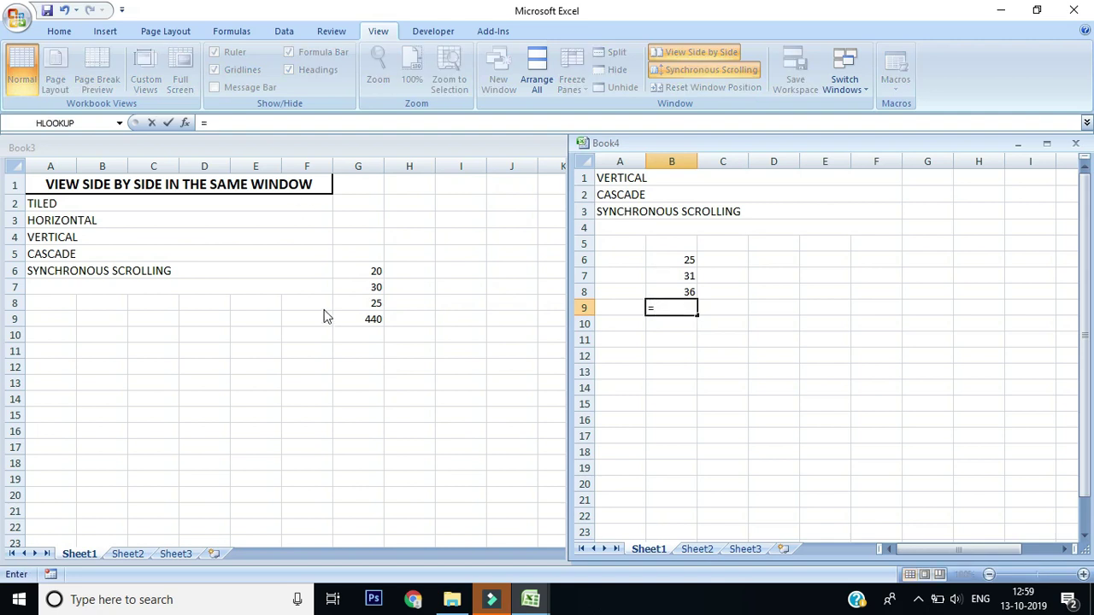
{"action": "left_click", "coordinate": [345, 328]}
{"action": "left_click", "coordinate": [345, 328]}
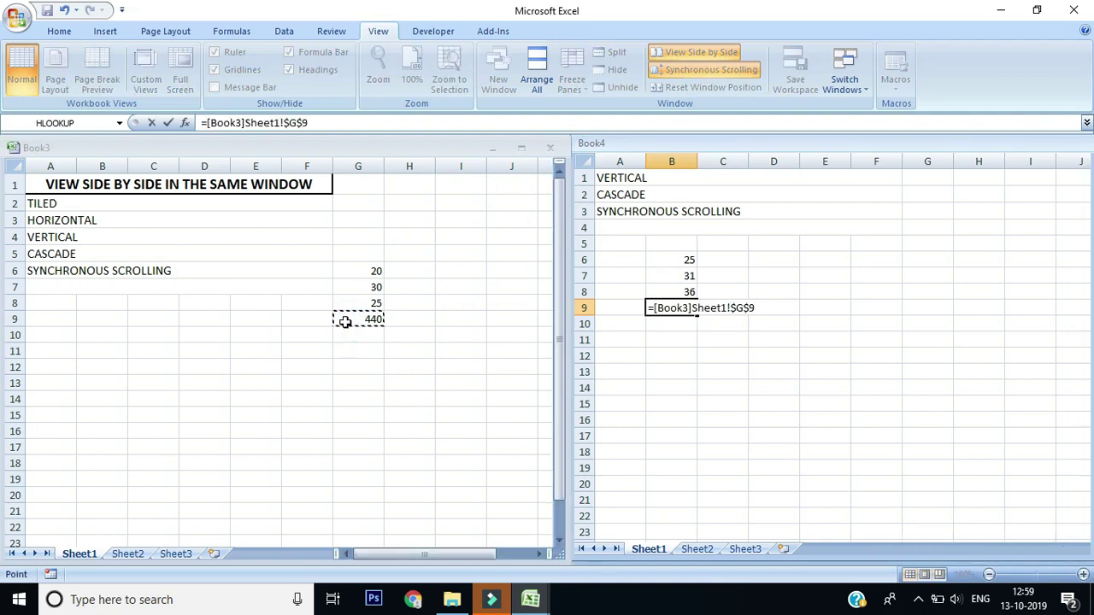
{"action": "key", "text": "Return"}
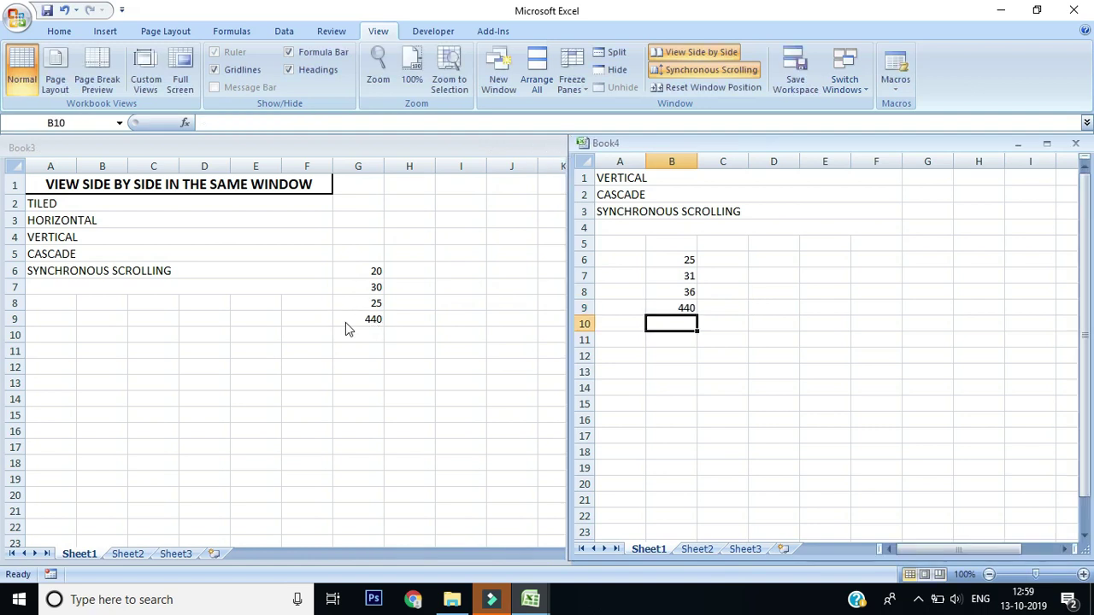
- Change Book3's G9 from 440 to 80 and check that Book4's B9 follows
{"action": "left_click", "coordinate": [364, 323]}
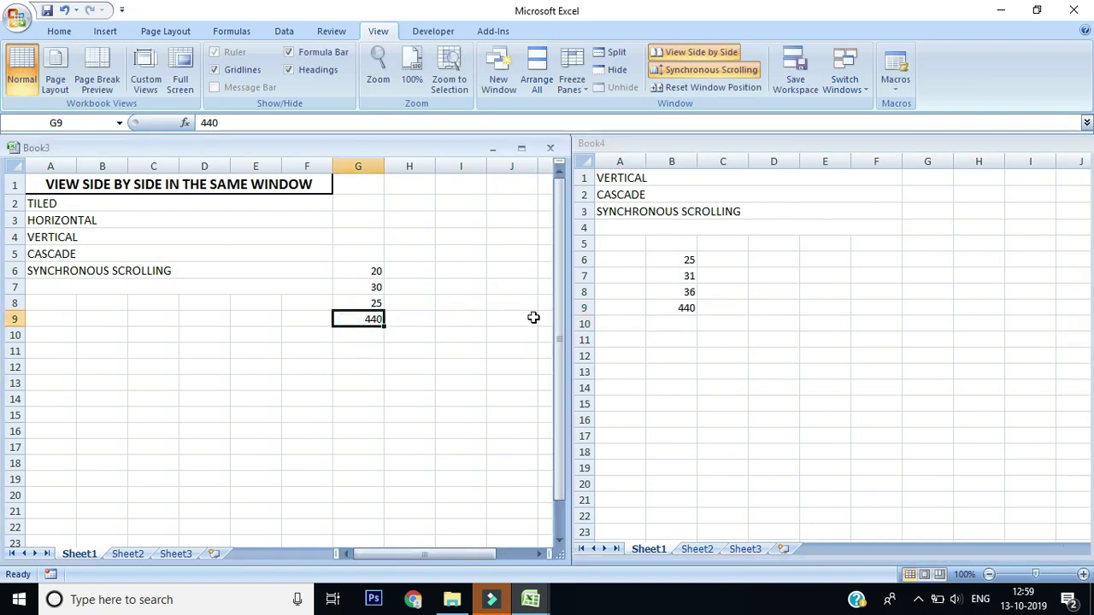
{"action": "left_click", "coordinate": [666, 307]}
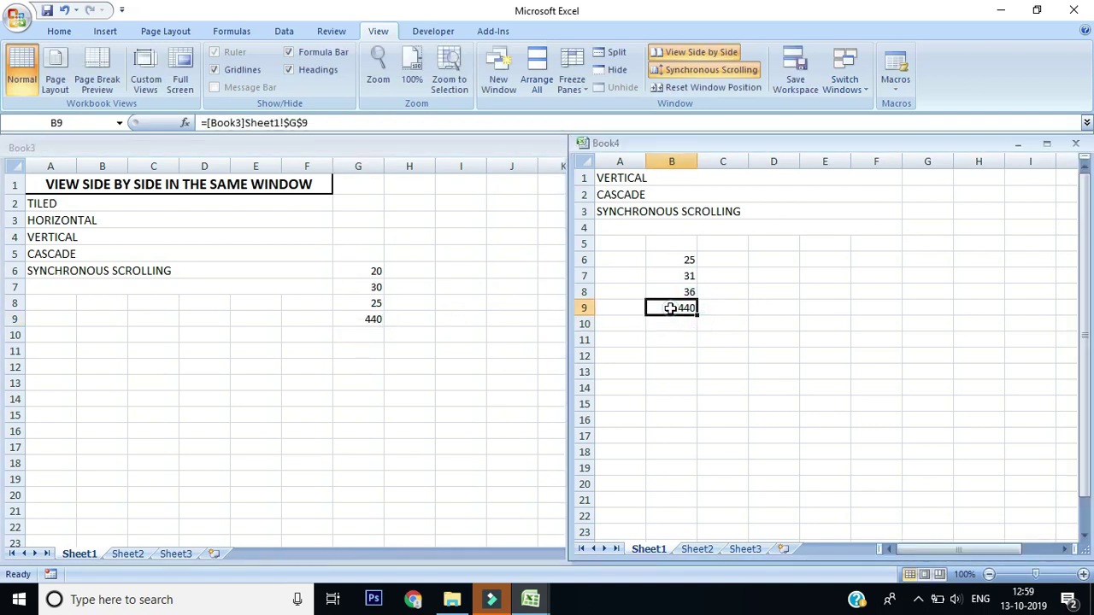
{"action": "left_click", "coordinate": [340, 313]}
{"action": "type", "text": "80"}
{"action": "key", "text": "Return"}
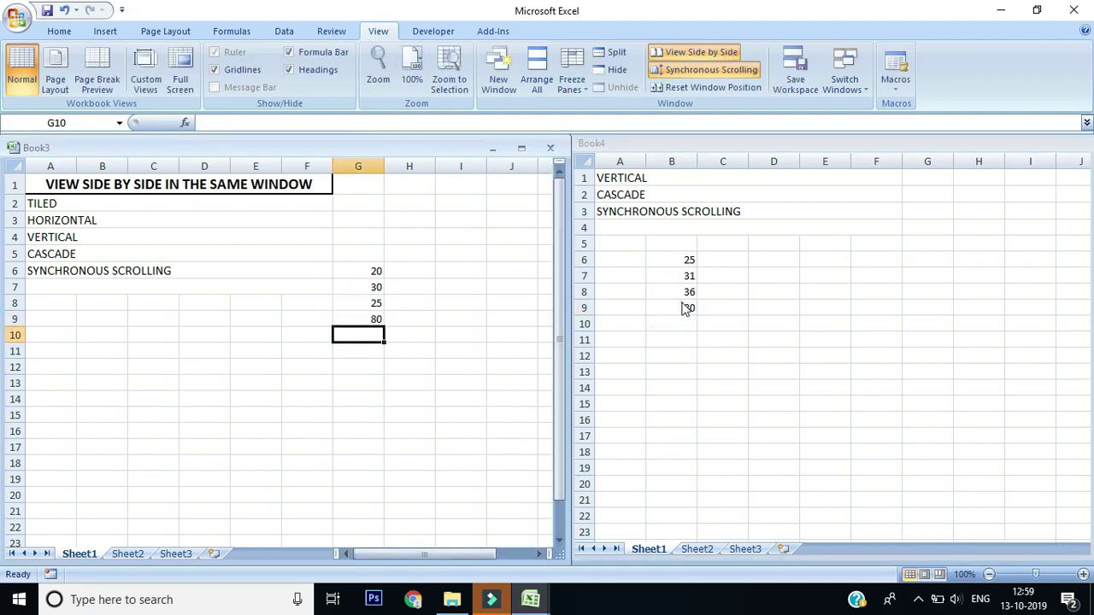
{"action": "left_click", "coordinate": [684, 308]}
- Give Book4's linked cell B9 a yellow fill and a larger font
{"action": "left_click", "coordinate": [59, 31]}
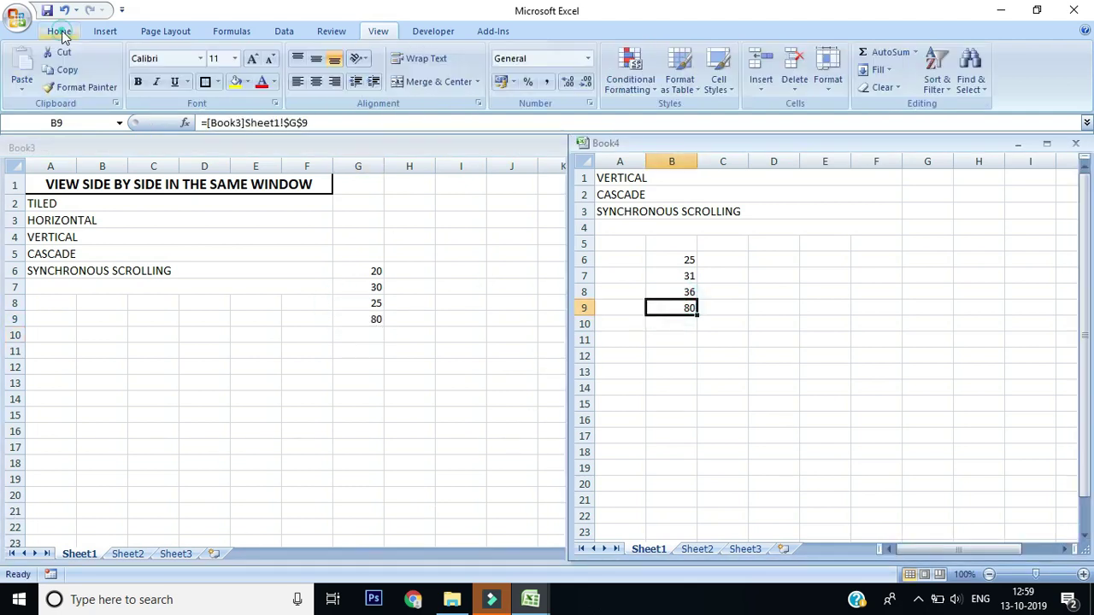
{"action": "left_click", "coordinate": [235, 84]}
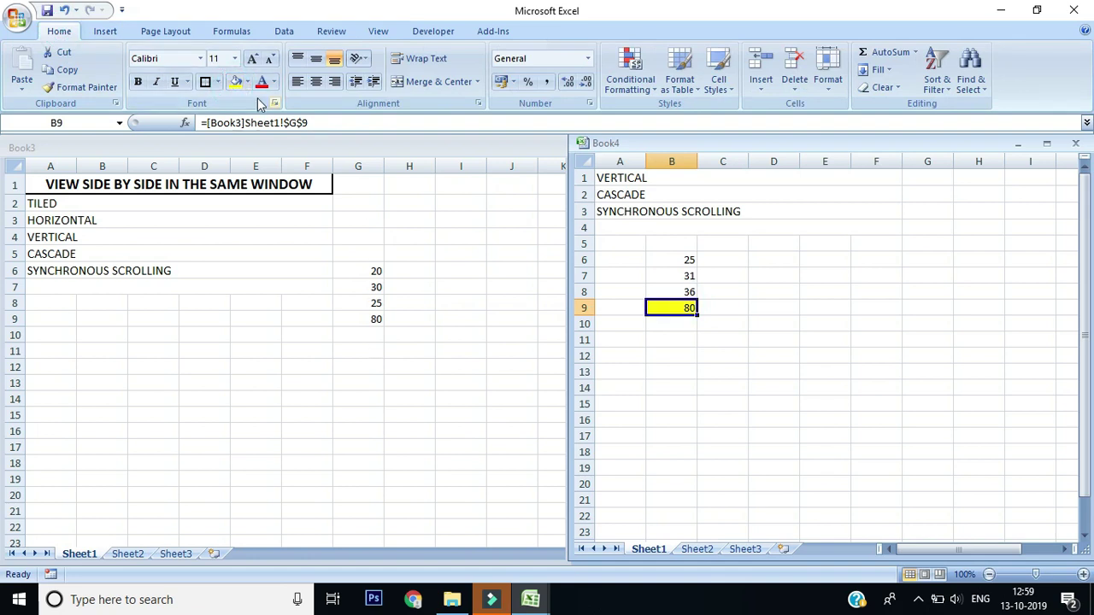
{"action": "left_click", "coordinate": [252, 58]}
- Change Book3's G9 from 80 to 95
{"action": "left_click", "coordinate": [346, 316]}
{"action": "left_click", "coordinate": [359, 304]}
{"action": "left_click", "coordinate": [359, 335]}
{"action": "left_click", "coordinate": [359, 319]}
{"action": "type", "text": "95"}
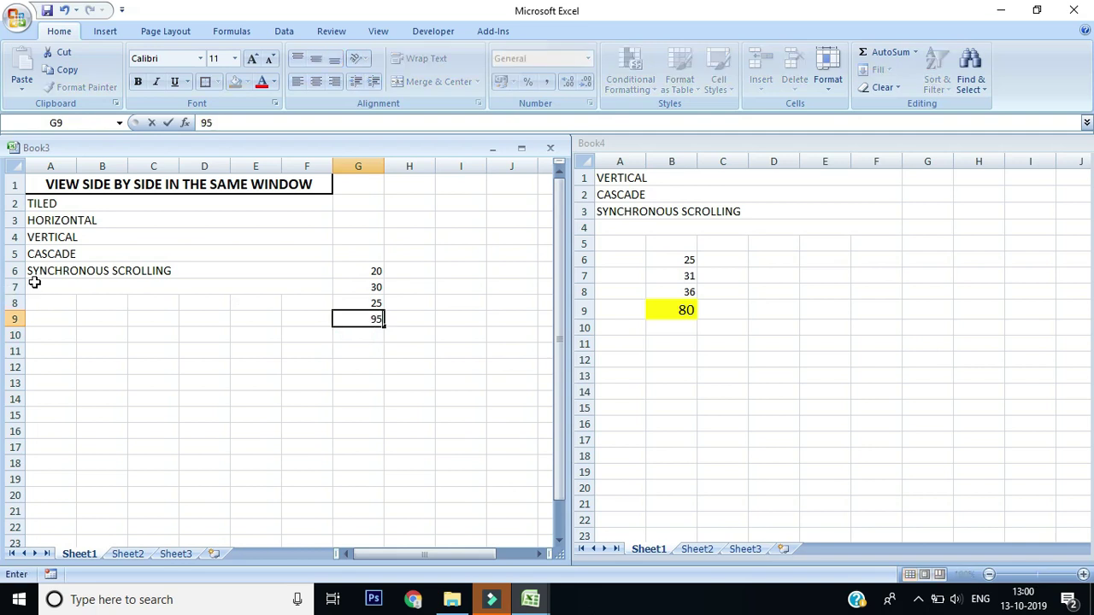
{"action": "key", "text": "Return"}
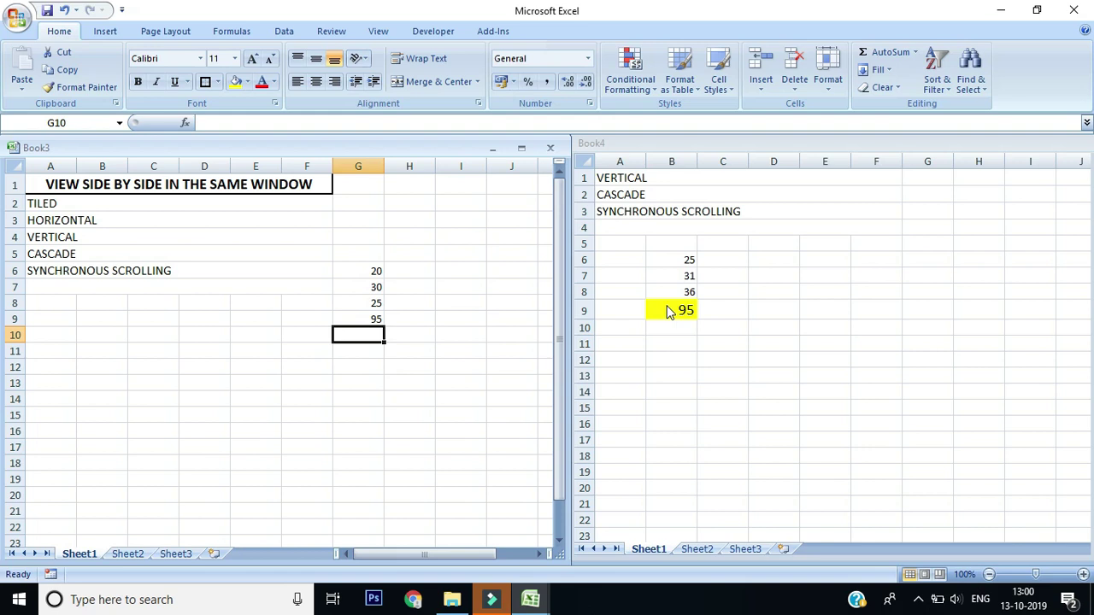
- Select cells J4, F12, A2 and H5 in Book3, then check the updated B9 in Book4
{"action": "left_click", "coordinate": [492, 236]}
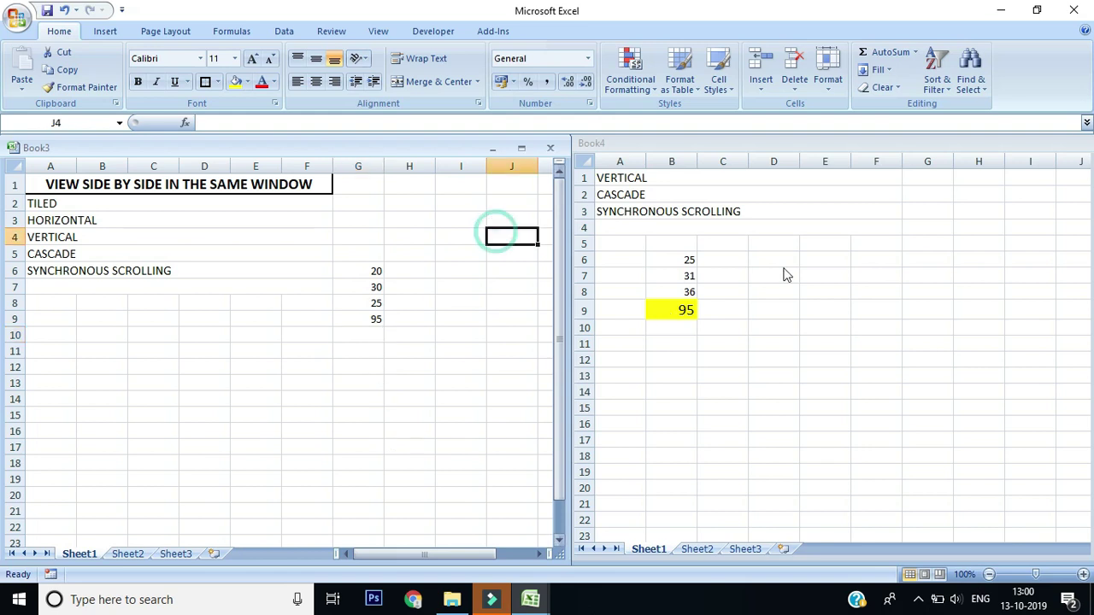
{"action": "left_click", "coordinate": [289, 364]}
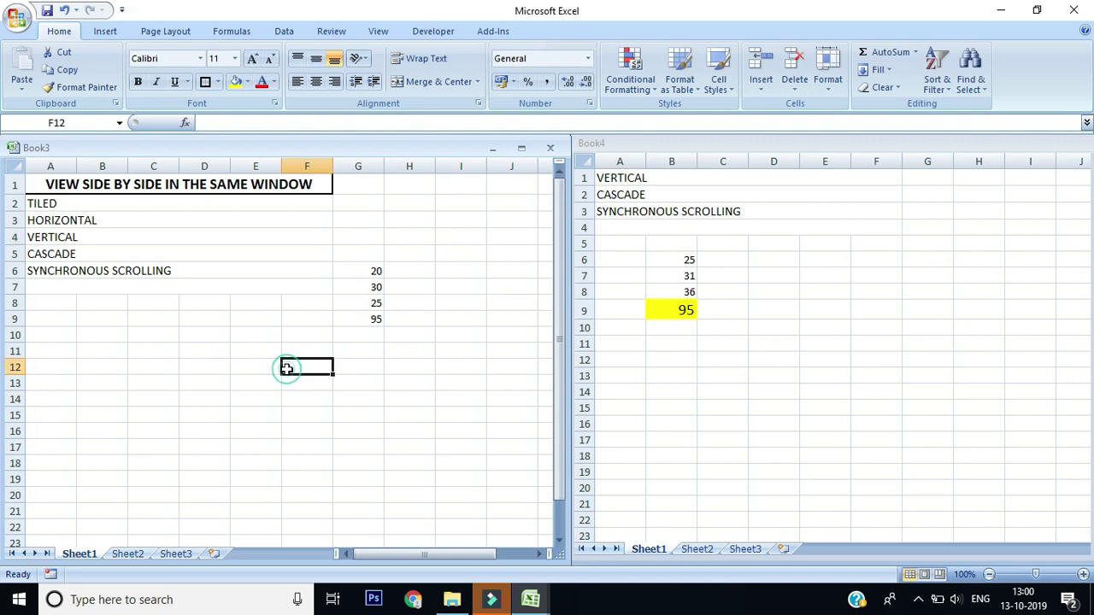
{"action": "left_click", "coordinate": [84, 210]}
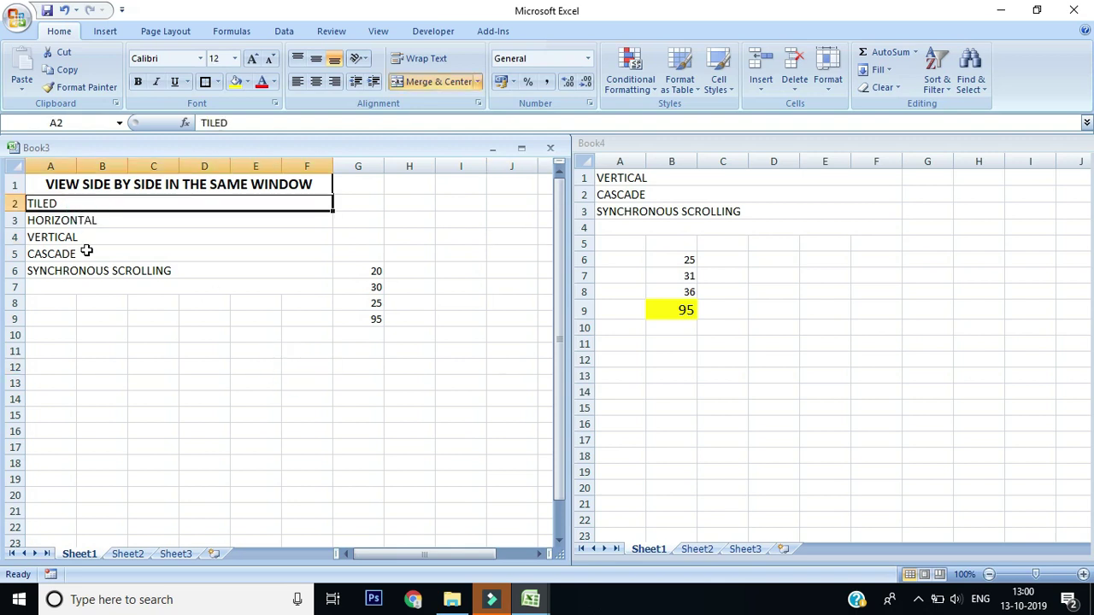
{"action": "left_click", "coordinate": [436, 253]}
{"action": "left_click", "coordinate": [809, 311]}
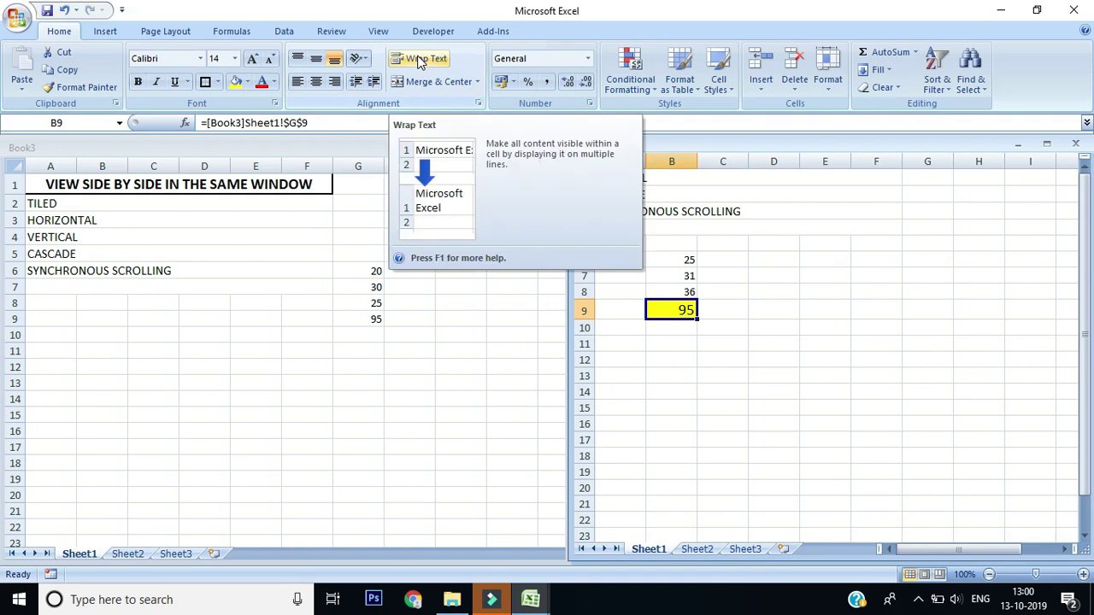
{"action": "left_click", "coordinate": [442, 224]}
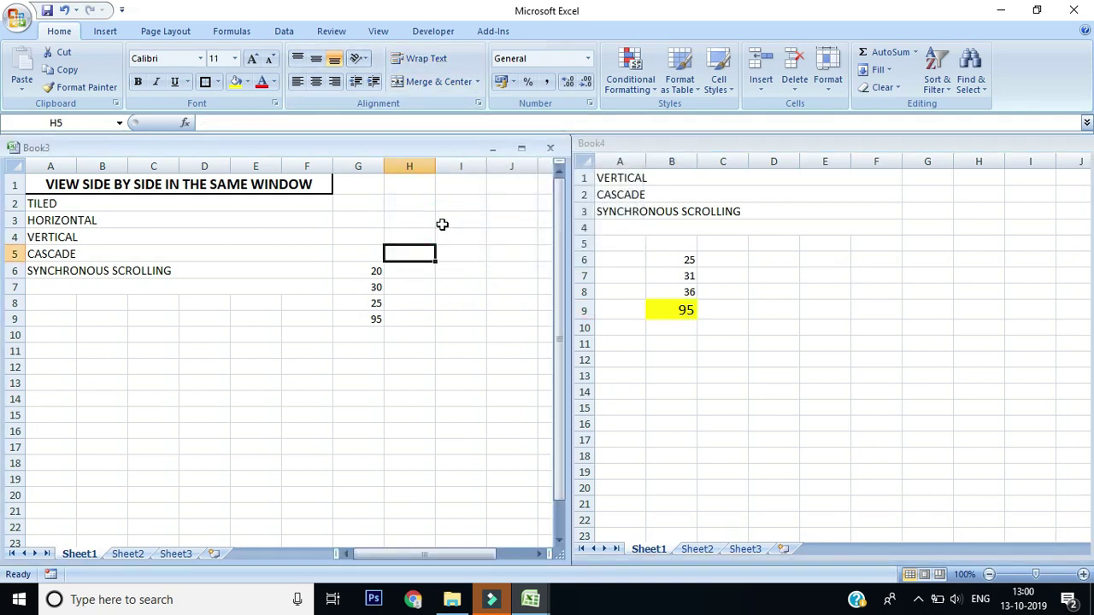
{"action": "left_click", "coordinate": [17, 17]}
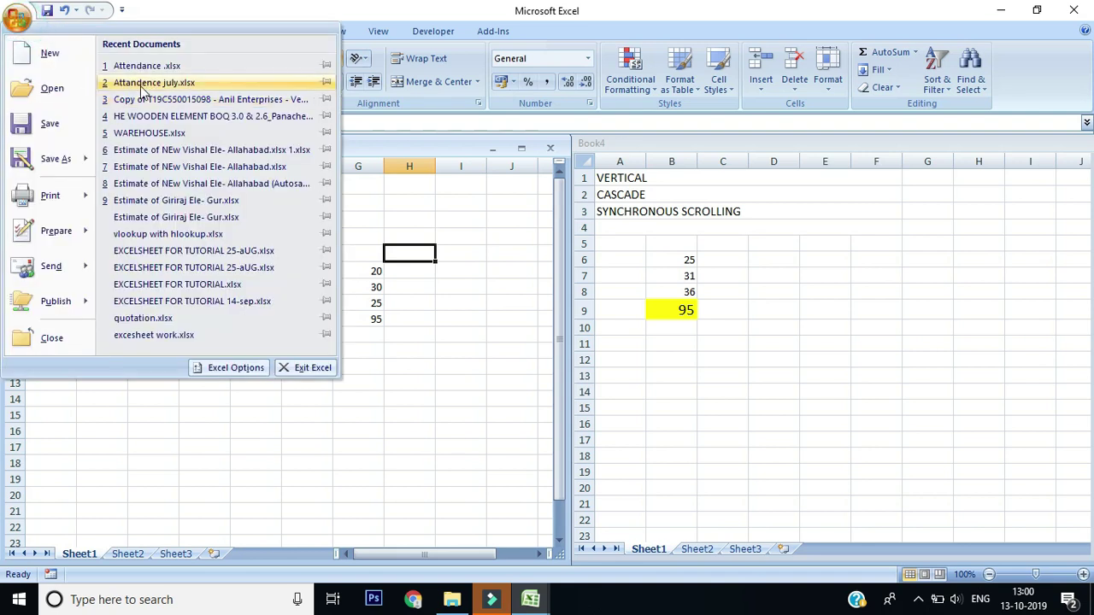
- Open the July attendance workbook and HE WOODEN ELEMENT BOQ 3.0 & 2.6_Panache v2.xlsx from Recent Documents
{"action": "left_click", "coordinate": [144, 82]}
{"action": "left_click", "coordinate": [18, 17]}
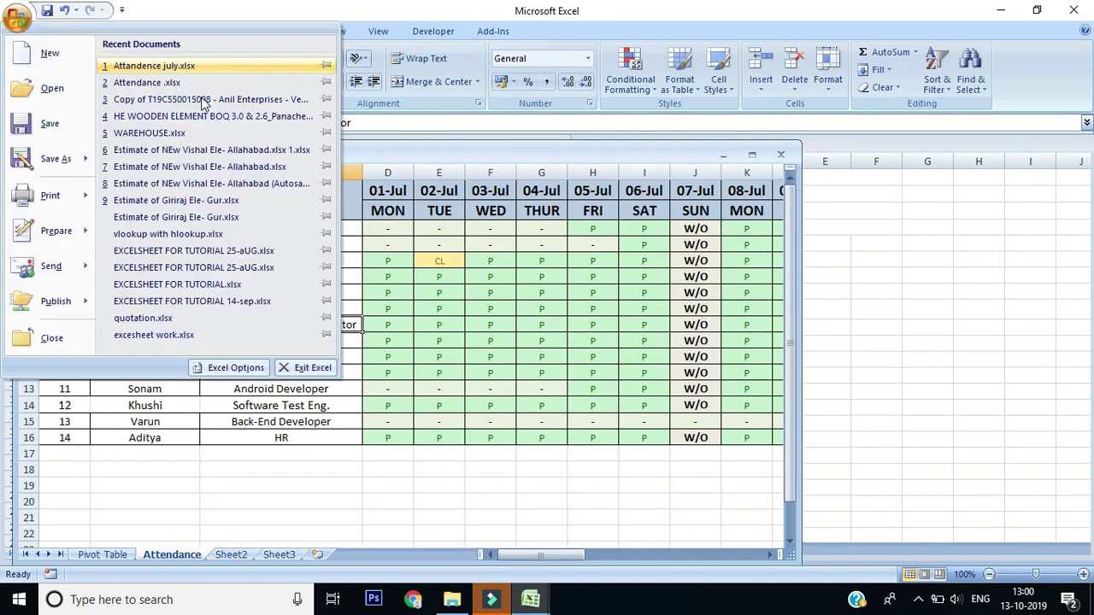
{"action": "left_click", "coordinate": [156, 115]}
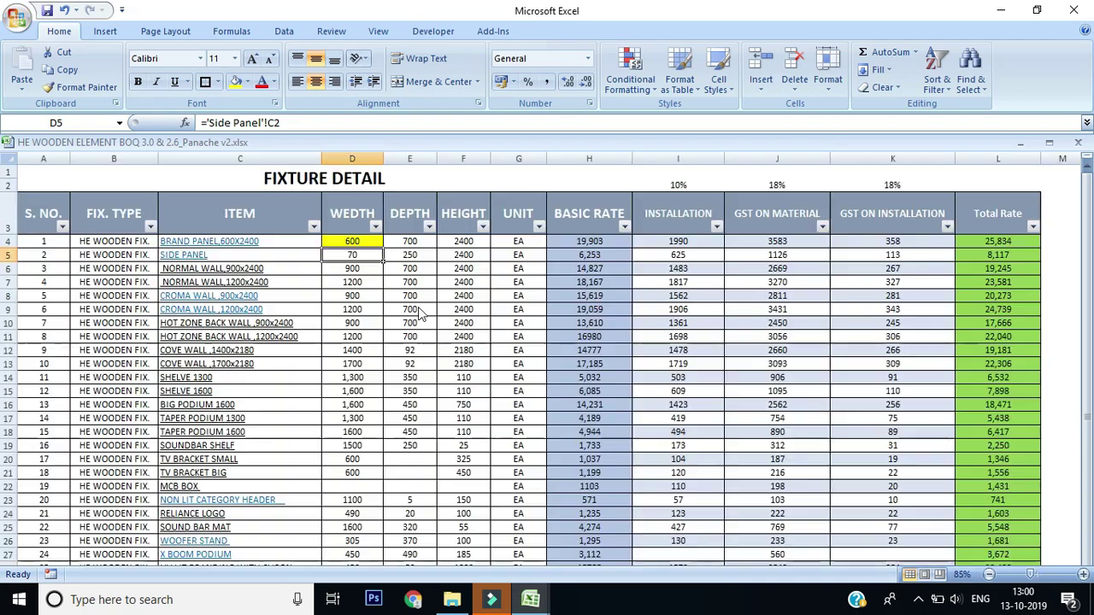
{"action": "left_click", "coordinate": [530, 599]}
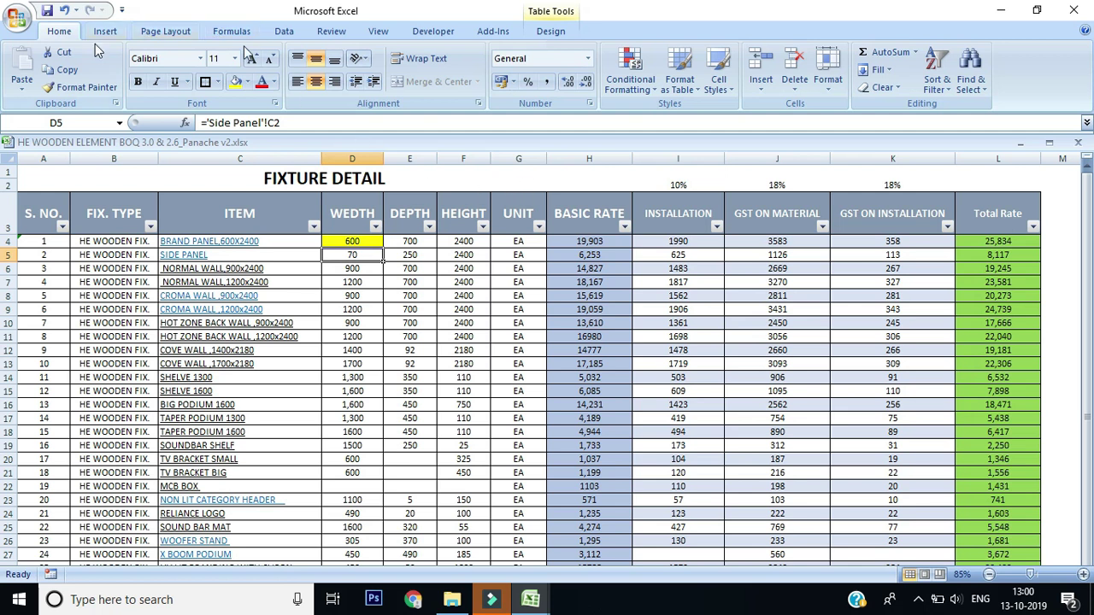
{"action": "left_click", "coordinate": [377, 31]}
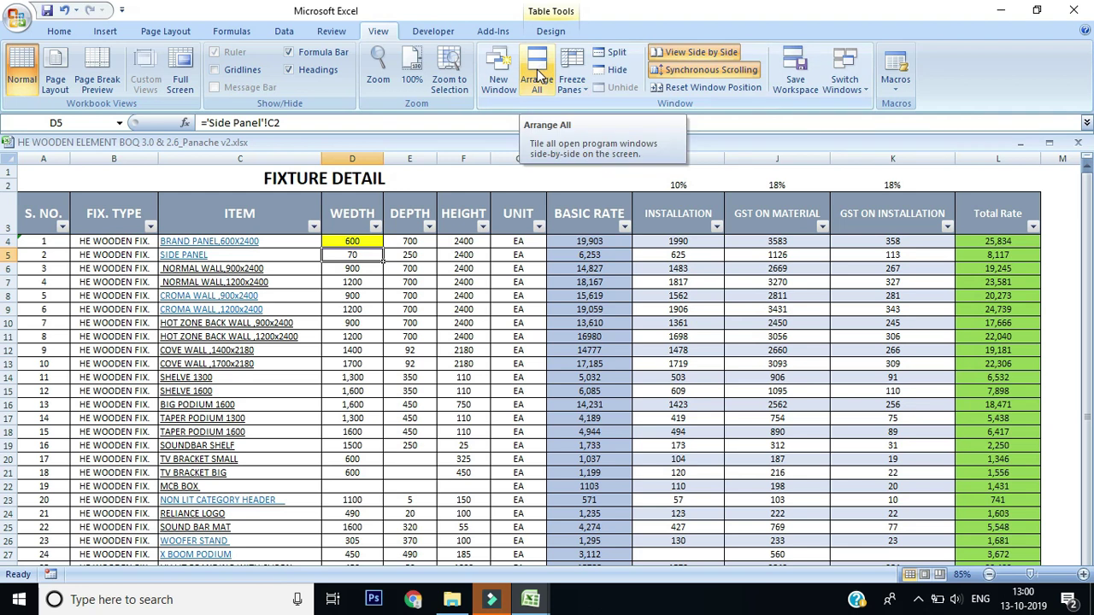
- Tile all four open workbooks using Arrange All with the Tiled option
{"action": "left_click", "coordinate": [538, 77]}
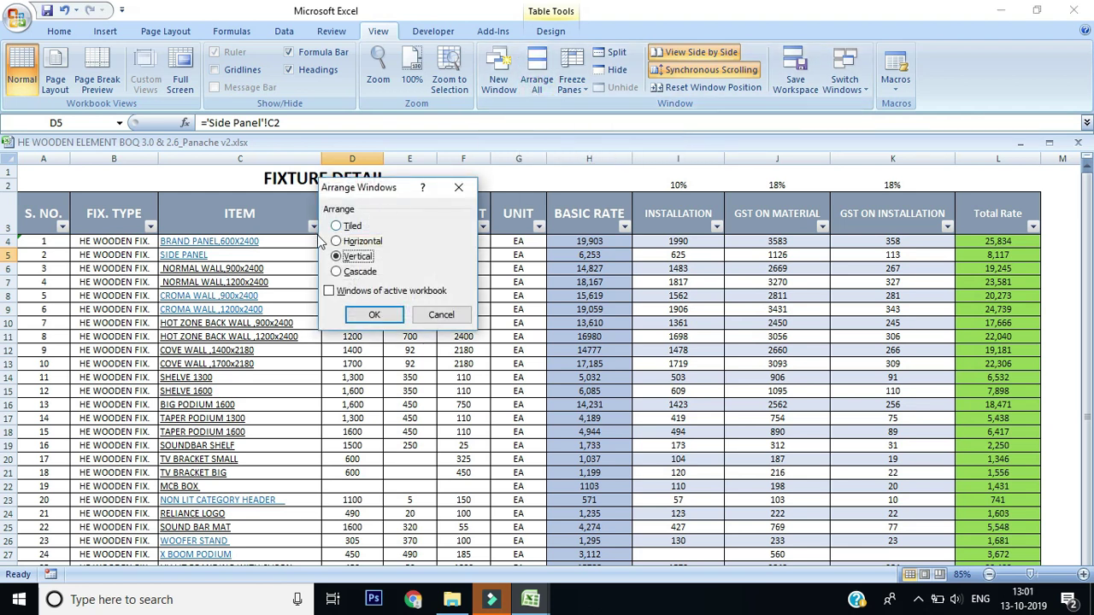
{"action": "left_click", "coordinate": [348, 227]}
{"action": "left_click", "coordinate": [374, 315]}
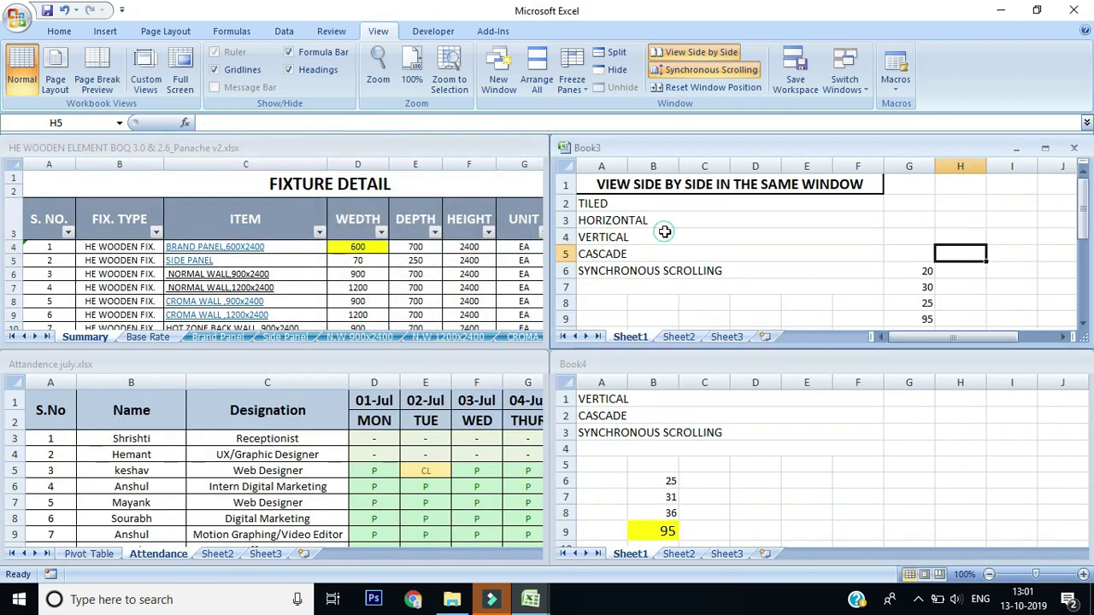
{"action": "left_click", "coordinate": [666, 287]}
{"action": "left_click", "coordinate": [370, 259]}
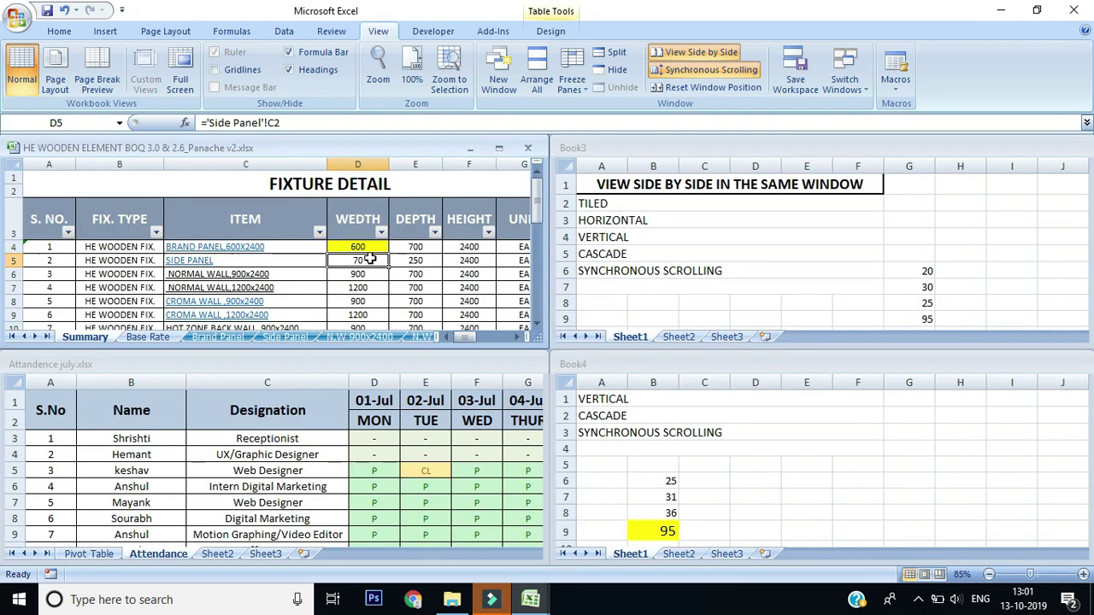
{"action": "left_click", "coordinate": [333, 534]}
{"action": "left_click", "coordinate": [723, 148]}
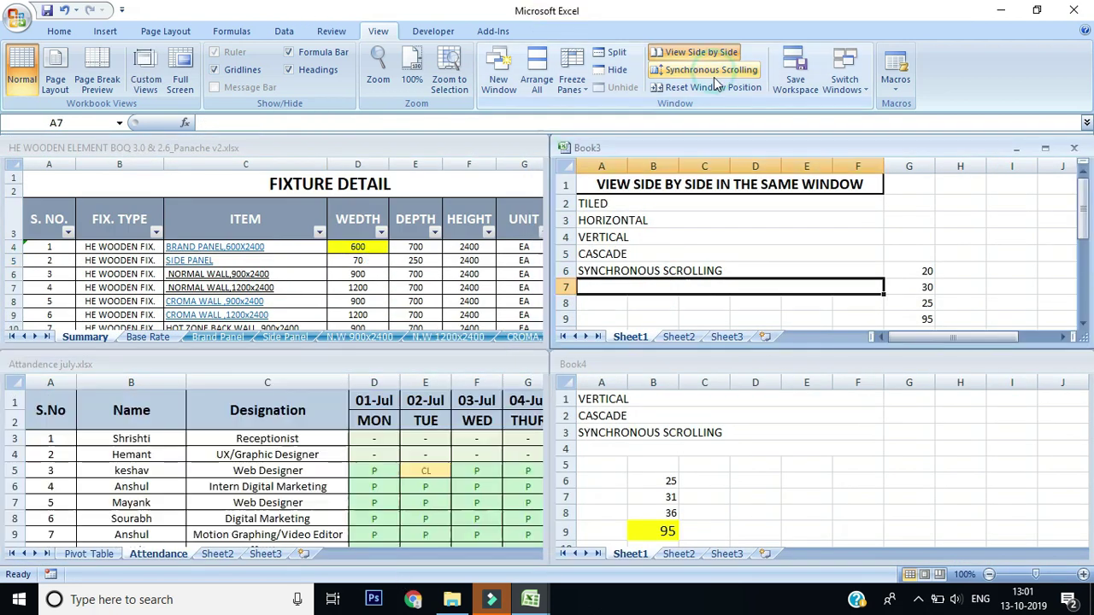
{"action": "left_click", "coordinate": [691, 250]}
{"action": "scroll", "coordinate": [692, 252], "scroll_direction": "down", "scroll_amount": 3}
{"action": "scroll", "coordinate": [692, 256], "scroll_direction": "down", "scroll_amount": 4}
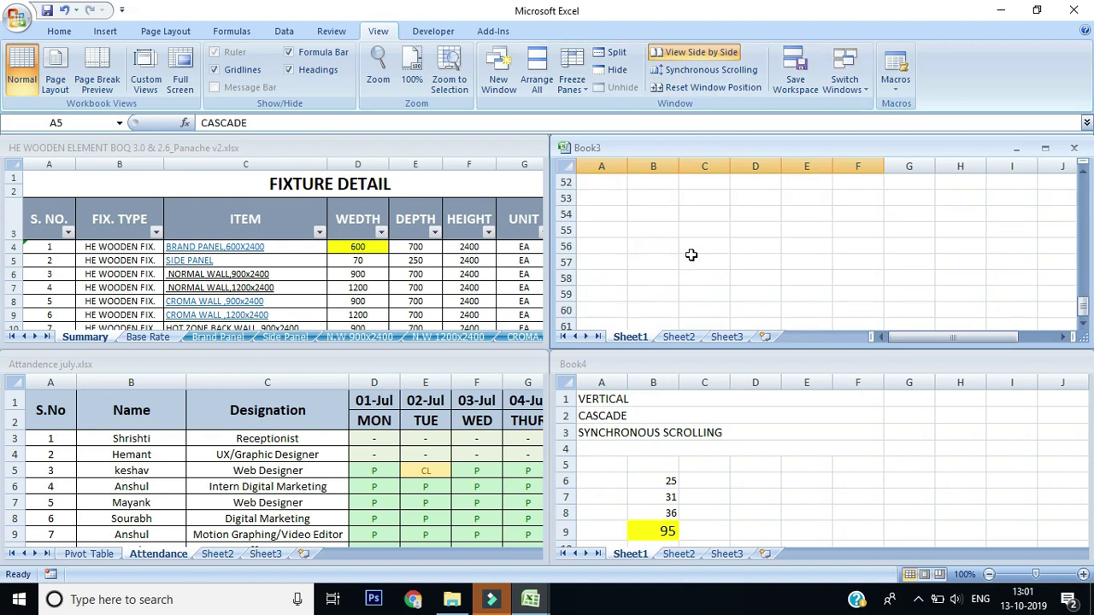
{"action": "scroll", "coordinate": [692, 255], "scroll_direction": "up", "scroll_amount": 7}
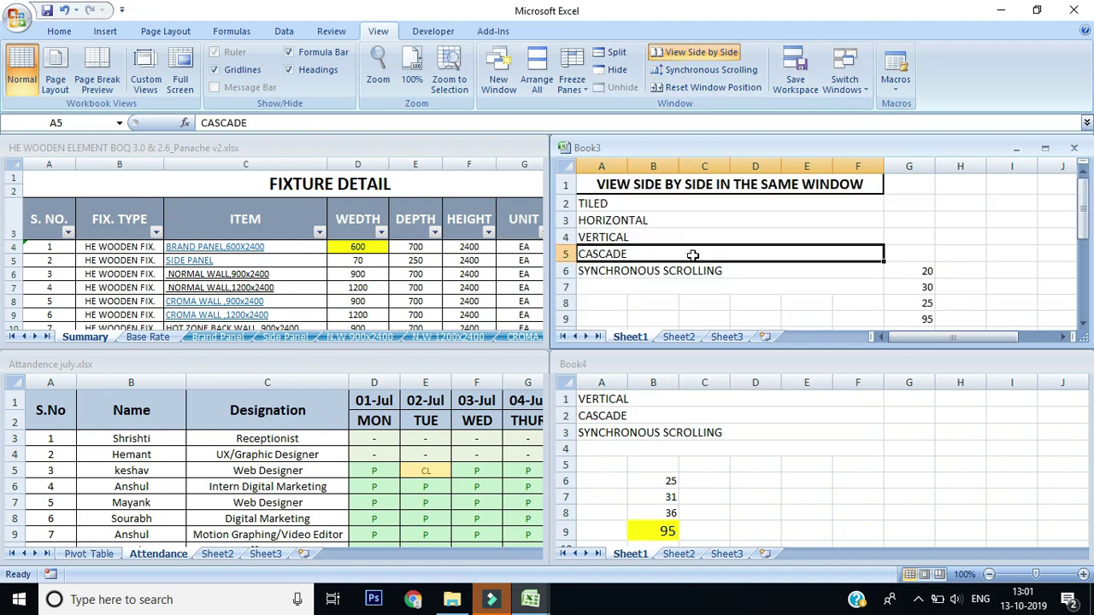
{"action": "left_click", "coordinate": [747, 465]}
{"action": "scroll", "coordinate": [708, 459], "scroll_direction": "down", "scroll_amount": 9}
{"action": "scroll", "coordinate": [709, 458], "scroll_direction": "up", "scroll_amount": 9}
{"action": "left_click", "coordinate": [452, 461]}
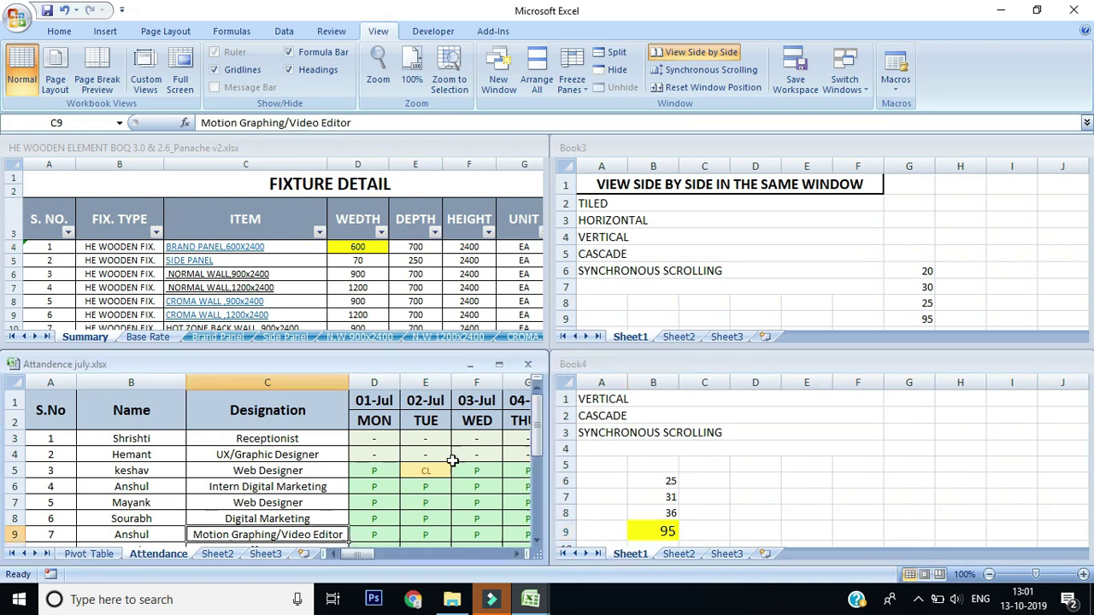
{"action": "left_click", "coordinate": [448, 248]}
{"action": "left_click", "coordinate": [462, 364]}
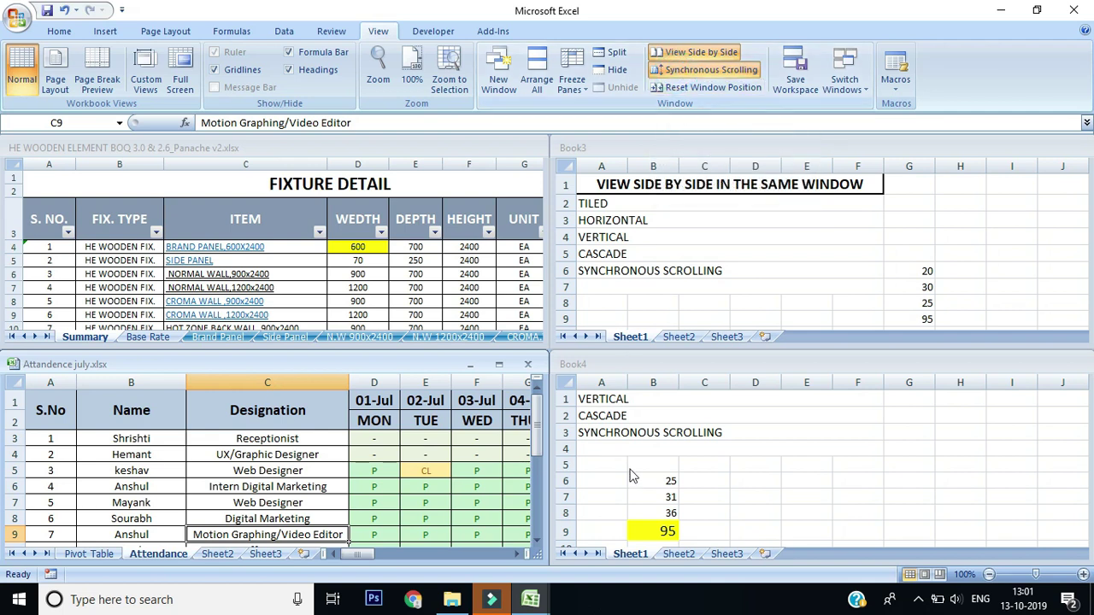
{"action": "left_click", "coordinate": [696, 469]}
{"action": "scroll", "coordinate": [711, 474], "scroll_direction": "down", "scroll_amount": 5}
{"action": "scroll", "coordinate": [711, 474], "scroll_direction": "down", "scroll_amount": 1}
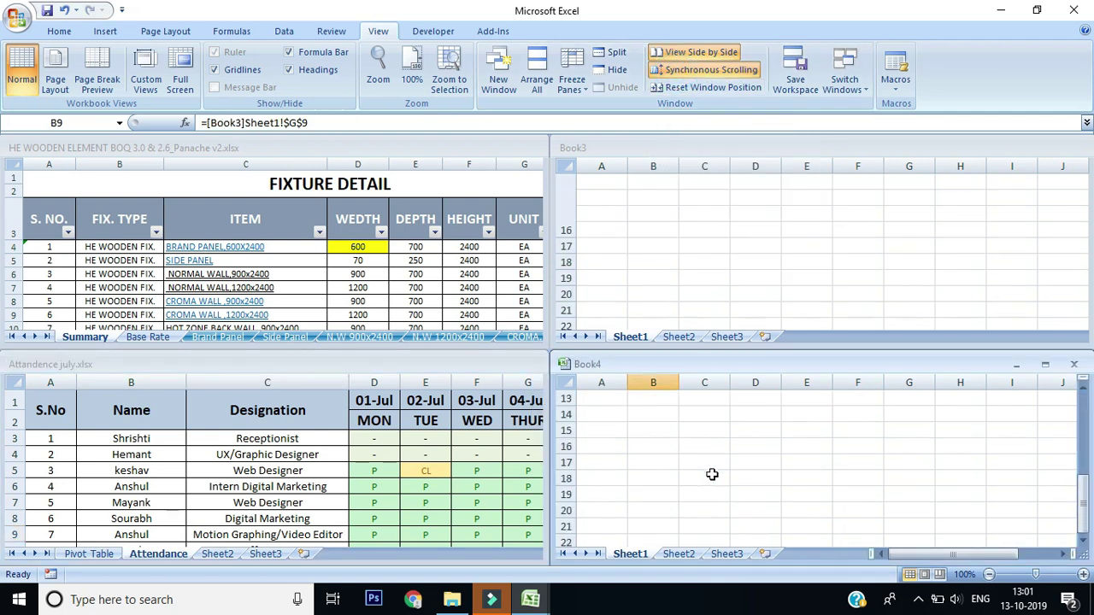
{"action": "scroll", "coordinate": [712, 473], "scroll_direction": "up", "scroll_amount": 6}
{"action": "left_click", "coordinate": [670, 220]}
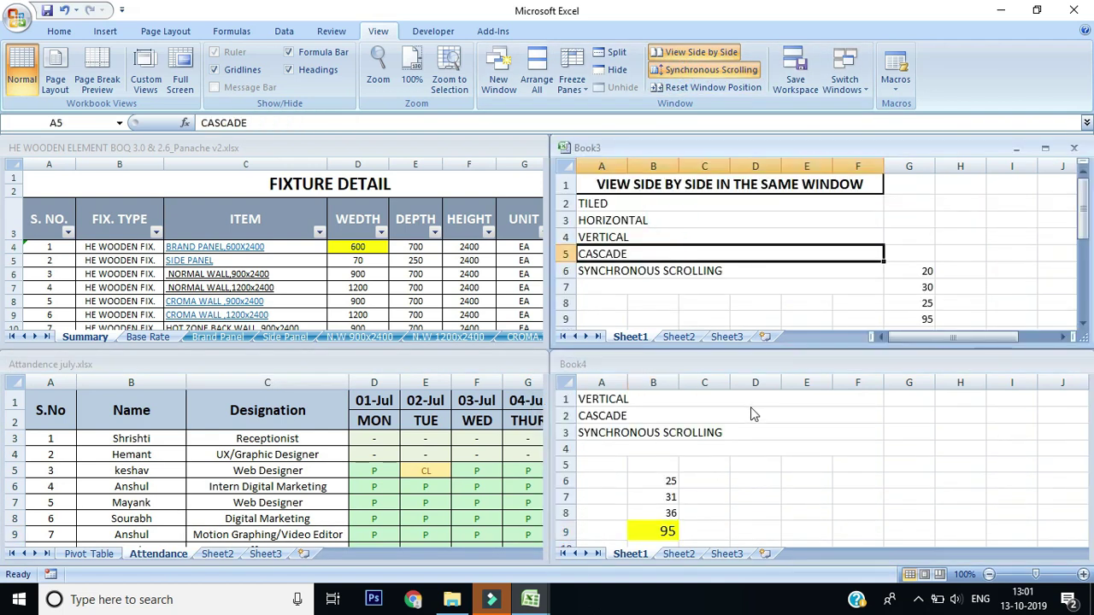
{"action": "left_click", "coordinate": [781, 486]}
{"action": "left_click", "coordinate": [745, 267]}
{"action": "scroll", "coordinate": [745, 268], "scroll_direction": "down", "scroll_amount": 4}
{"action": "scroll", "coordinate": [744, 267], "scroll_direction": "up", "scroll_amount": 4}
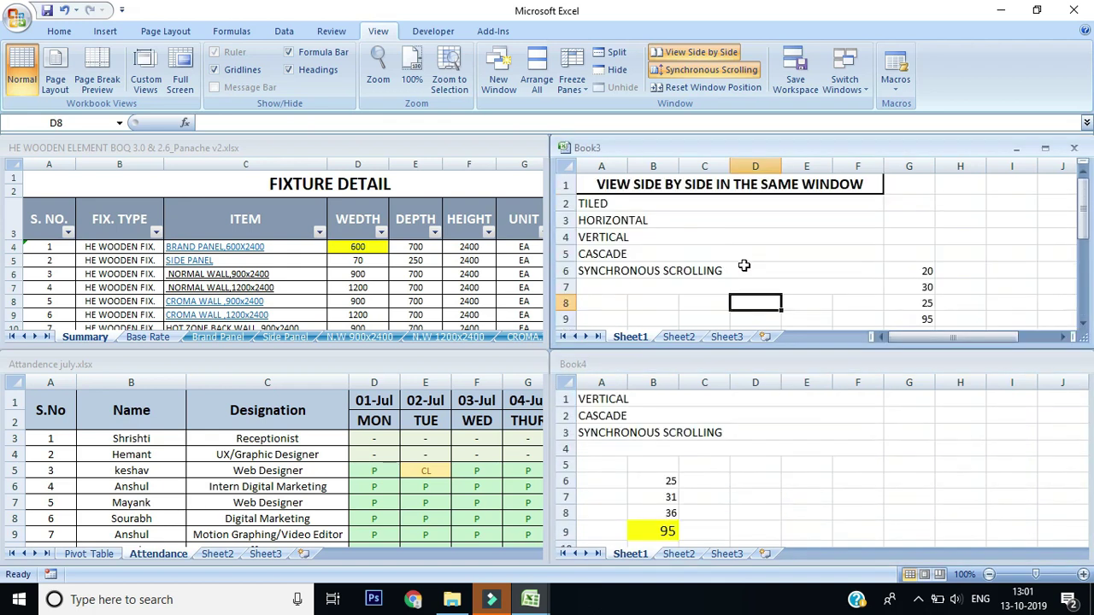
- Turn off Synchronous Scrolling and scroll Book3 on its own to confirm Book4 stays put
{"action": "left_click", "coordinate": [669, 77]}
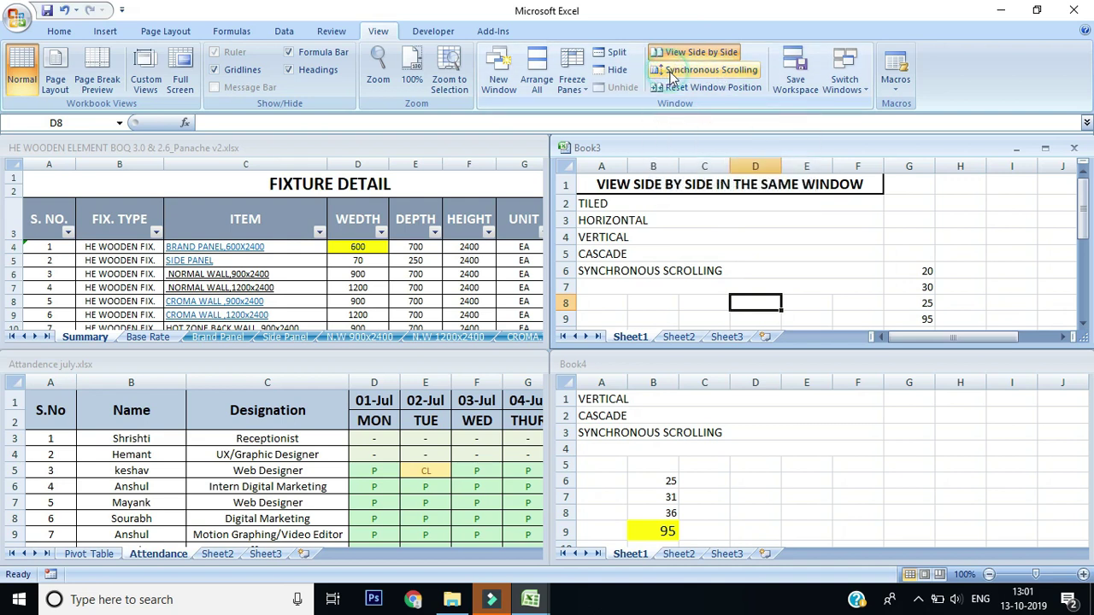
{"action": "left_click", "coordinate": [755, 288]}
{"action": "scroll", "coordinate": [756, 288], "scroll_direction": "down", "scroll_amount": 8}
{"action": "scroll", "coordinate": [755, 288], "scroll_direction": "up", "scroll_amount": 8}
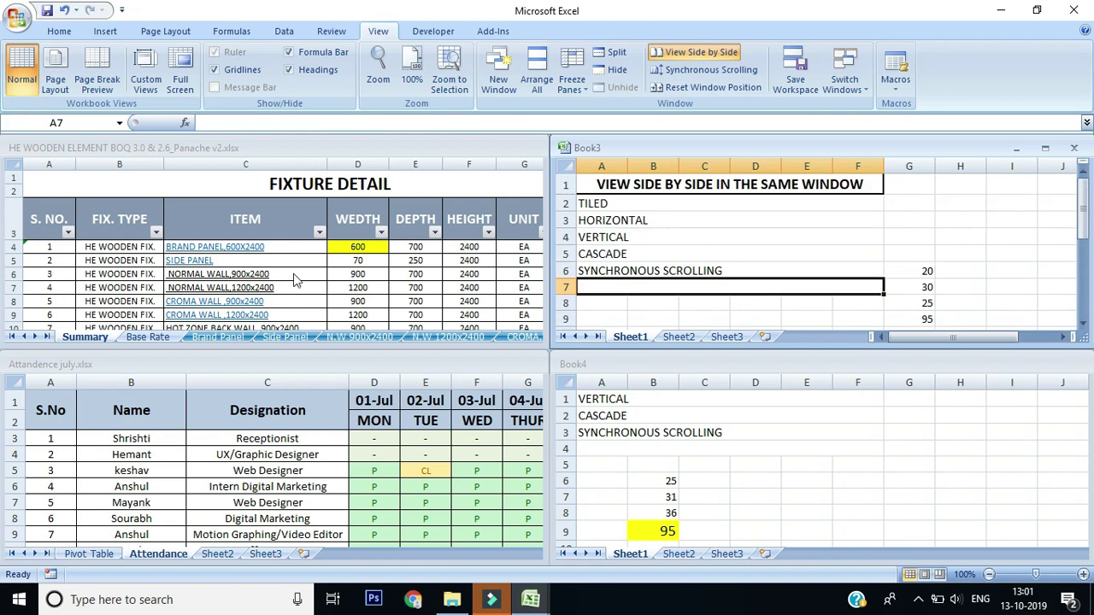
{"action": "left_click", "coordinate": [415, 246]}
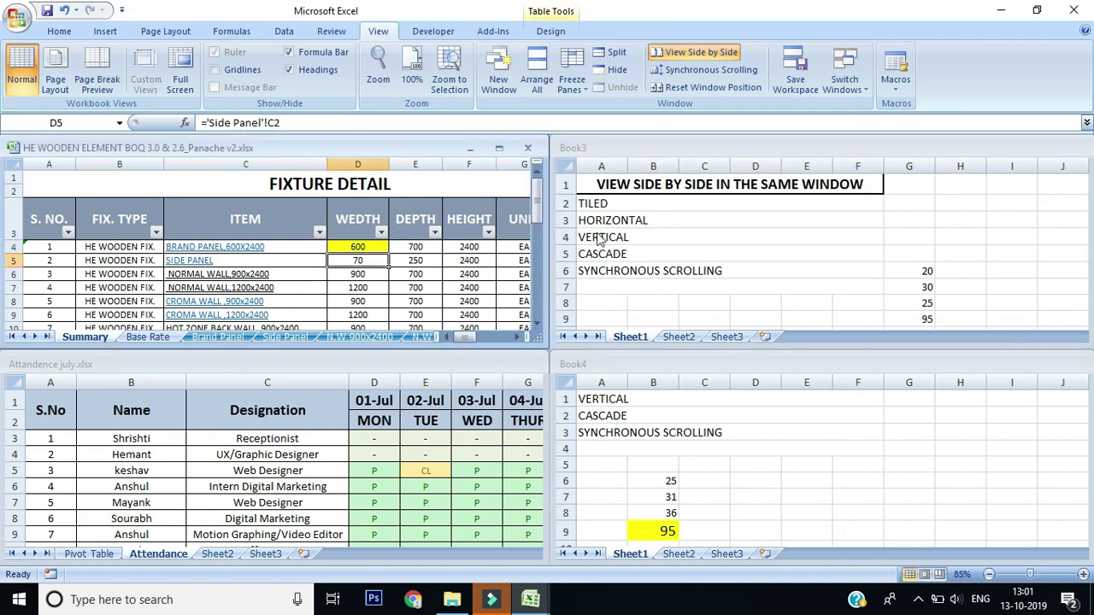
{"action": "key", "text": "ctrl+F6"}
{"action": "left_click", "coordinate": [633, 251]}
{"action": "key", "text": "Up"}
{"action": "key", "text": "Up"}
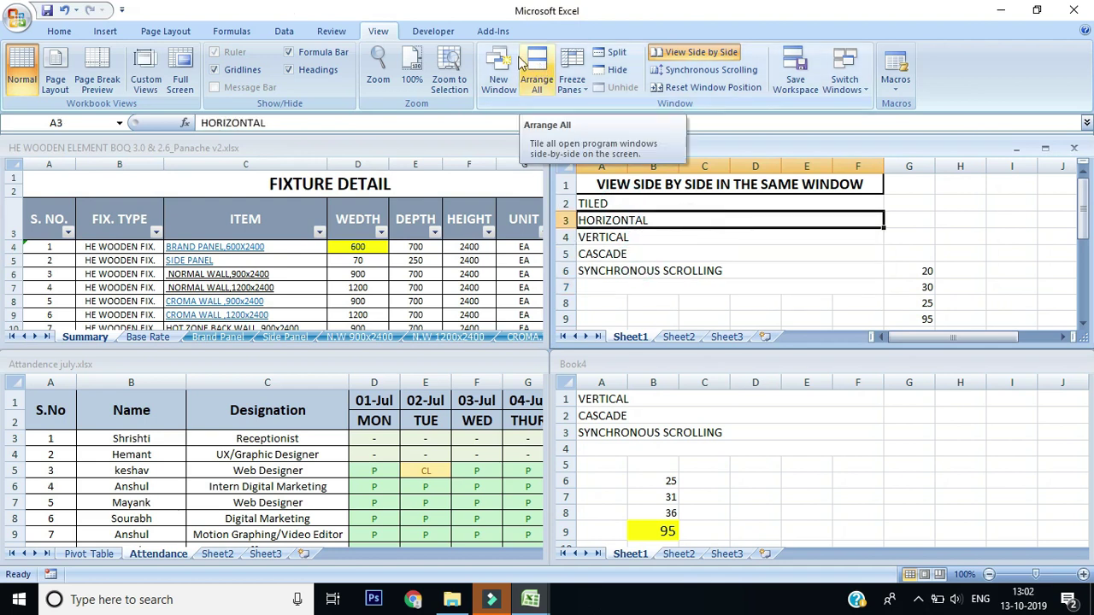
- Cascade the open workbooks with the Cascade option in the Arrange Windows dialog
{"action": "left_click", "coordinate": [537, 72]}
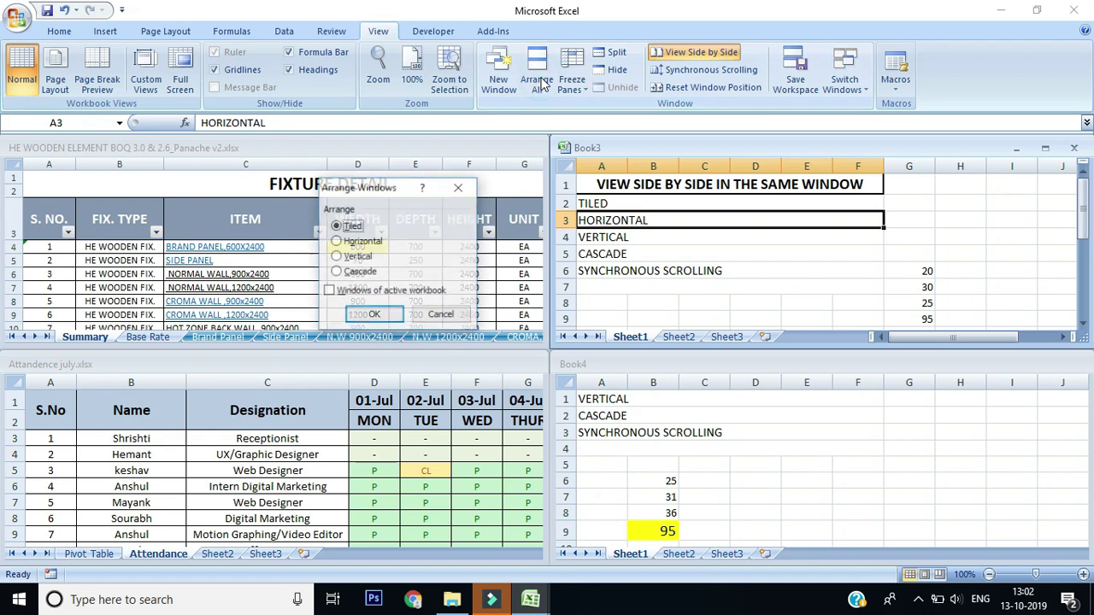
{"action": "left_click", "coordinate": [336, 272]}
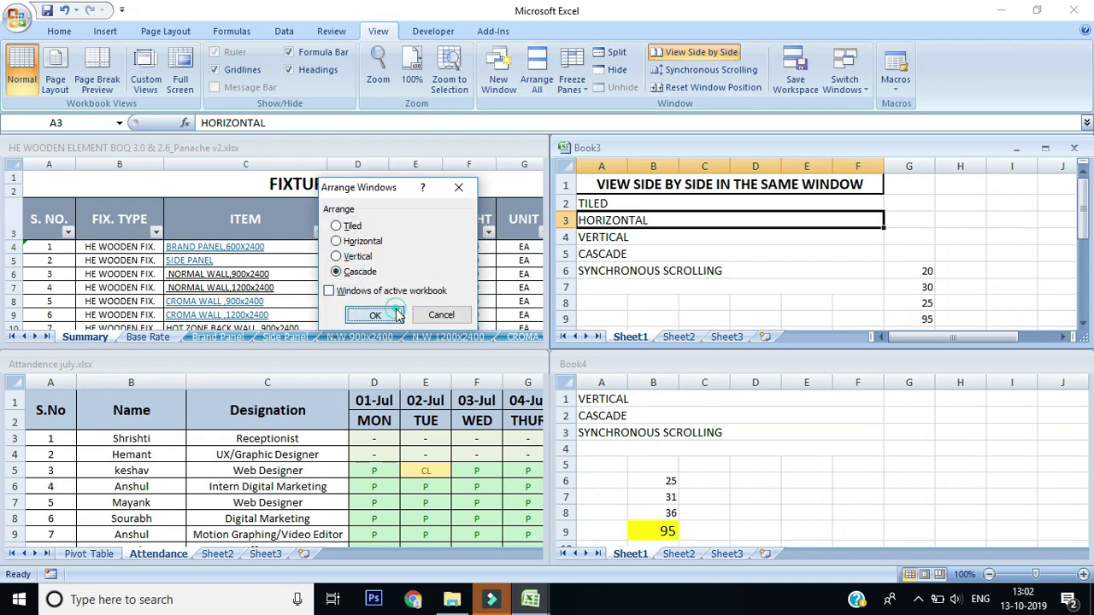
{"action": "left_click", "coordinate": [375, 314]}
{"action": "left_click", "coordinate": [755, 342]}
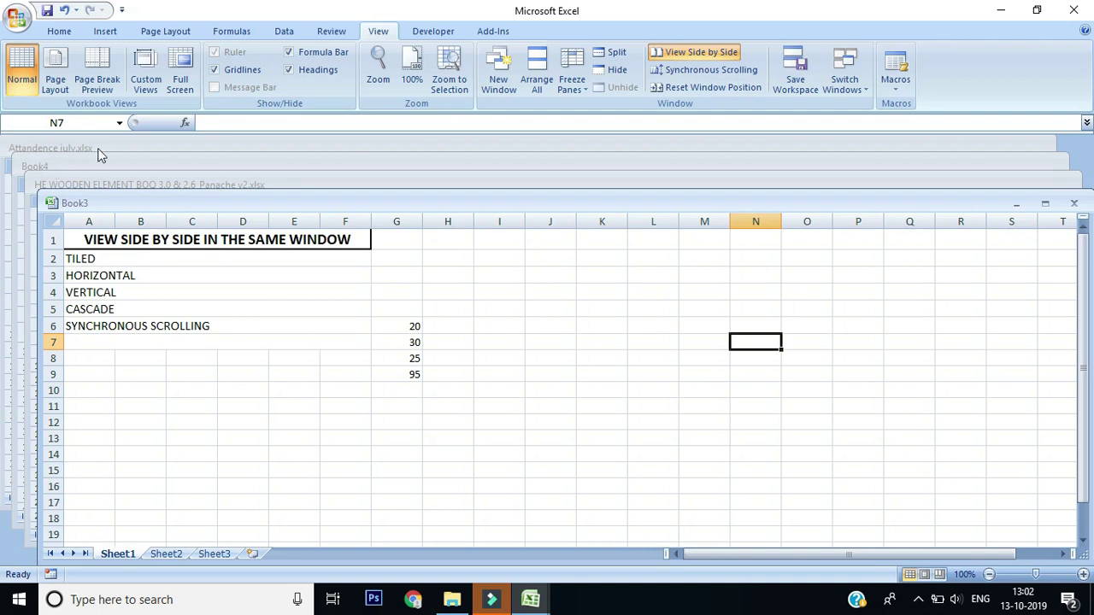
- Type DFDFD into Book3 cell H7
{"action": "left_click", "coordinate": [323, 325]}
{"action": "left_click", "coordinate": [469, 340]}
{"action": "type", "text": "DF"}
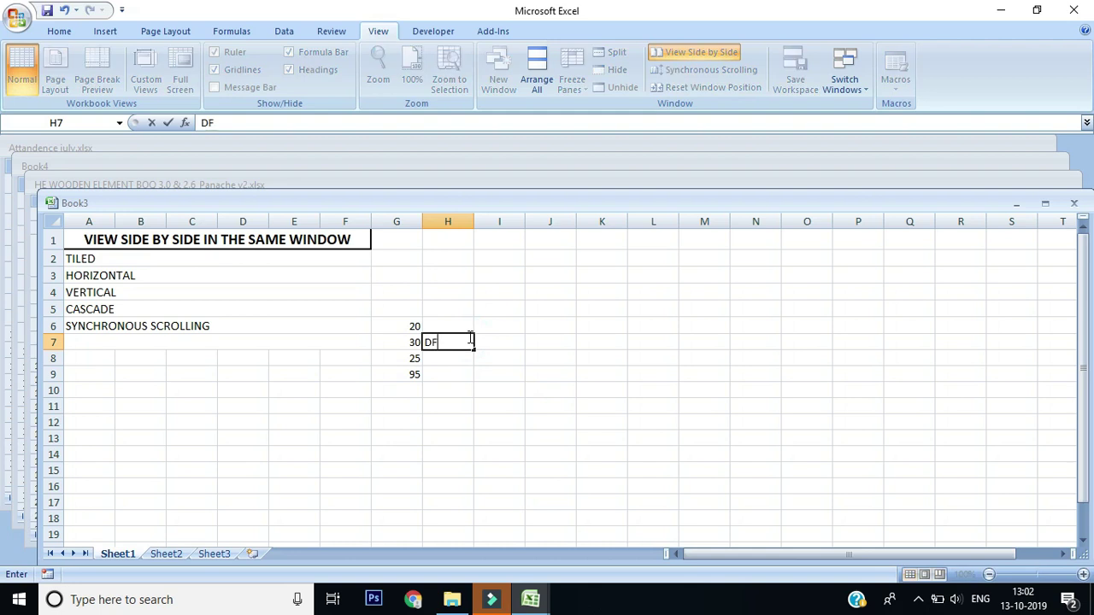
{"action": "type", "text": "DFD"}
{"action": "left_click", "coordinate": [461, 310]}
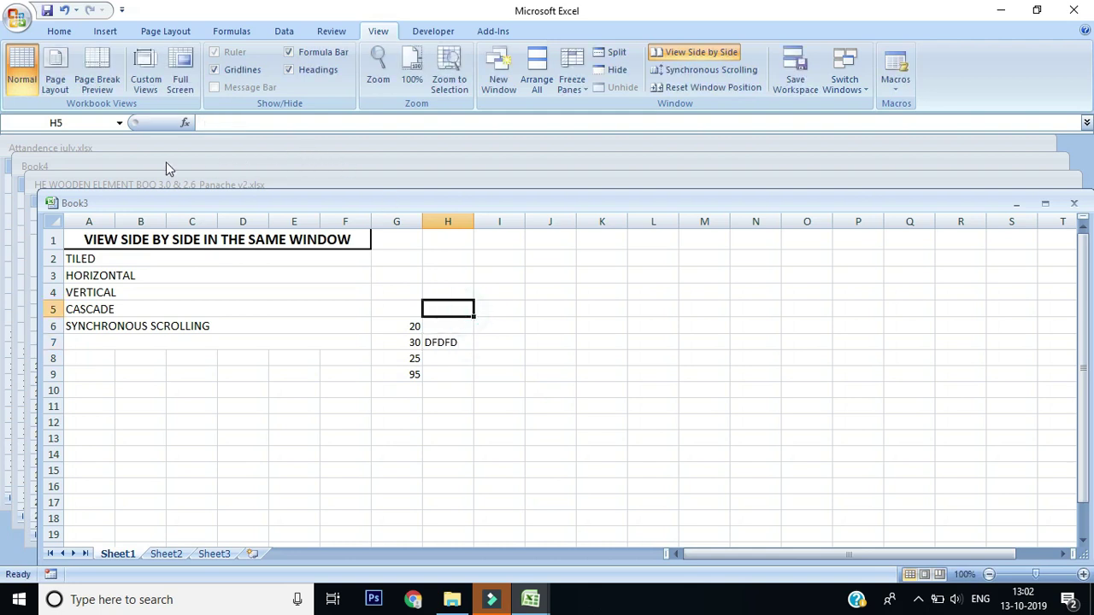
- Bring Book4 to the front and type SDFDSG into cell I9
{"action": "left_click", "coordinate": [166, 164]}
{"action": "left_click", "coordinate": [466, 333]}
{"action": "type", "text": "SDFDSG"}
{"action": "left_click", "coordinate": [473, 267]}
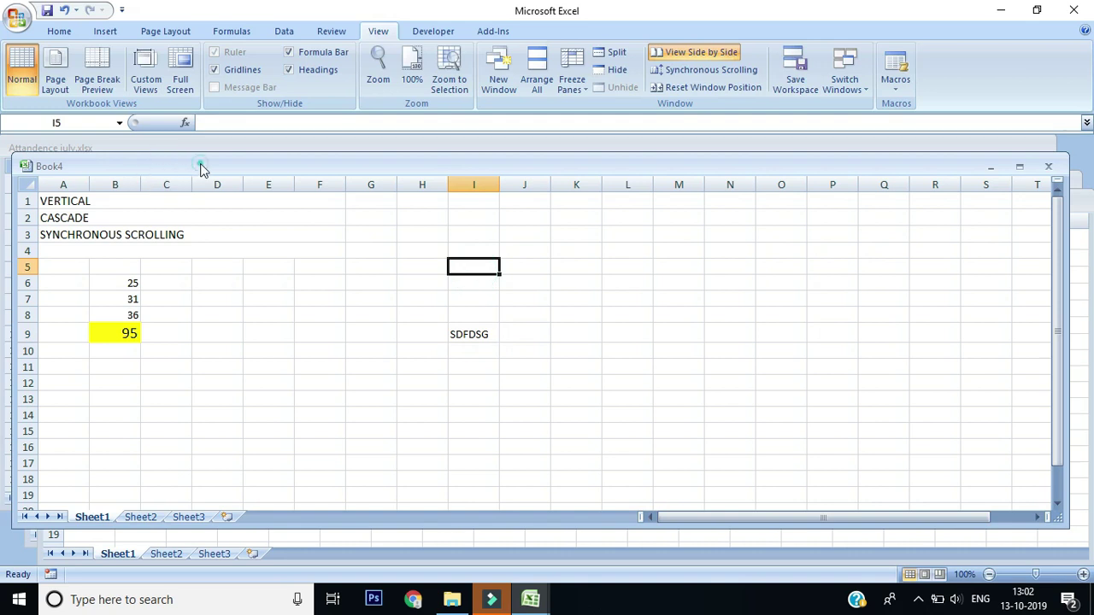
- Bring each cascaded window forward in turn, ending with the attendance workbook on top
{"action": "left_click", "coordinate": [1074, 198]}
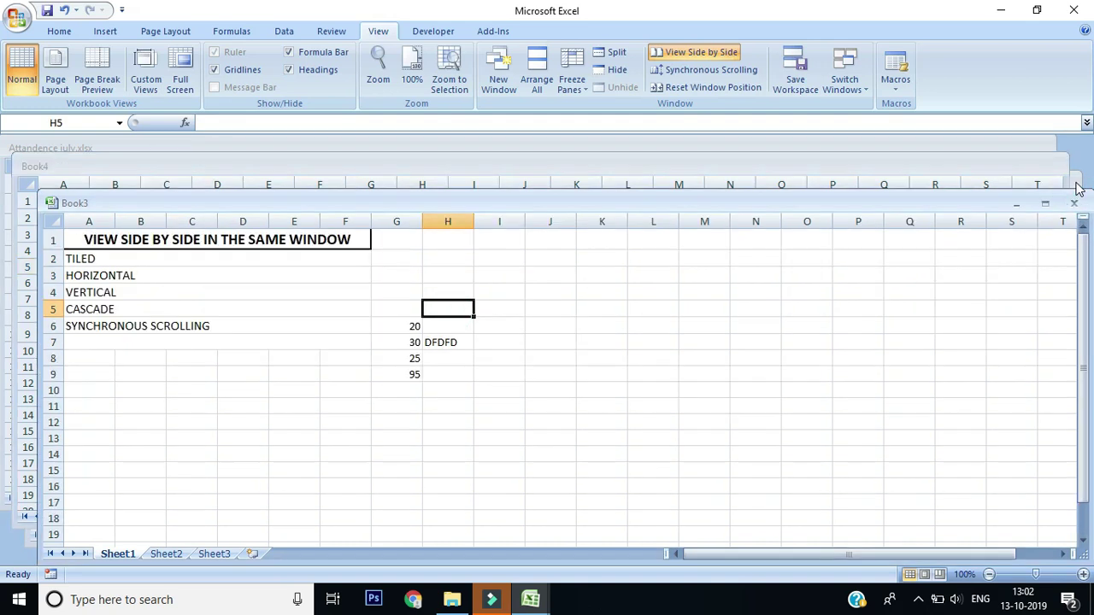
{"action": "left_click", "coordinate": [1074, 184]}
{"action": "left_click", "coordinate": [1035, 167]}
{"action": "left_click", "coordinate": [1008, 143]}
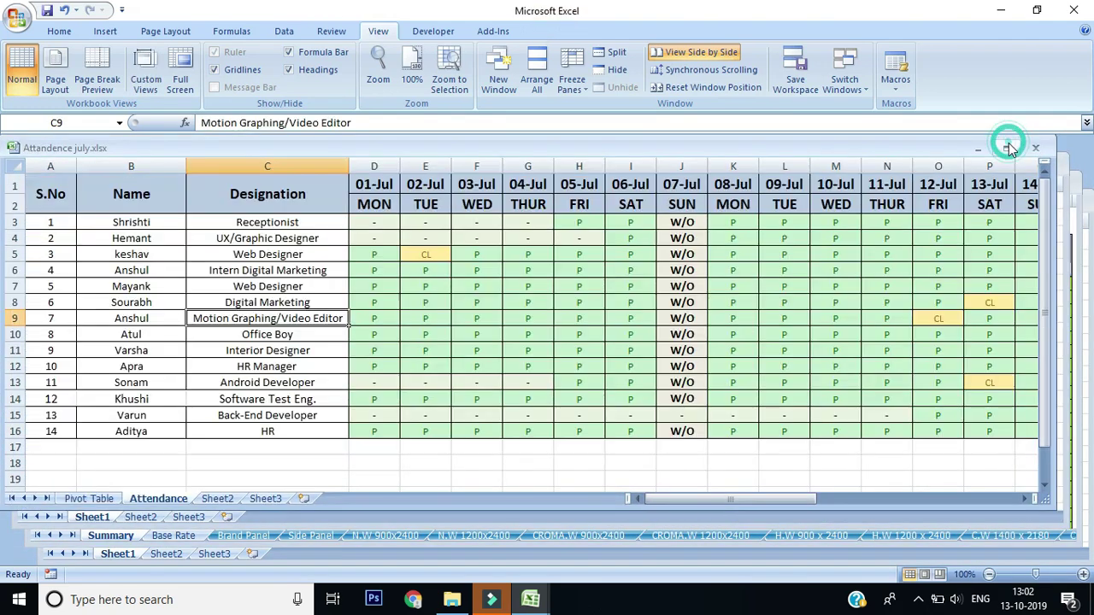